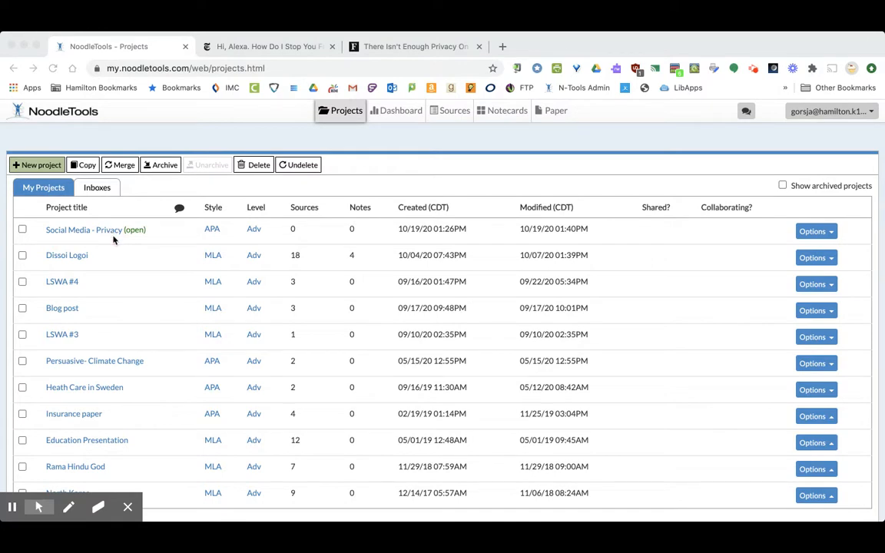
# Open the Social Media - Privacy project and go to its list of sources.
pyautogui.click(74, 232)
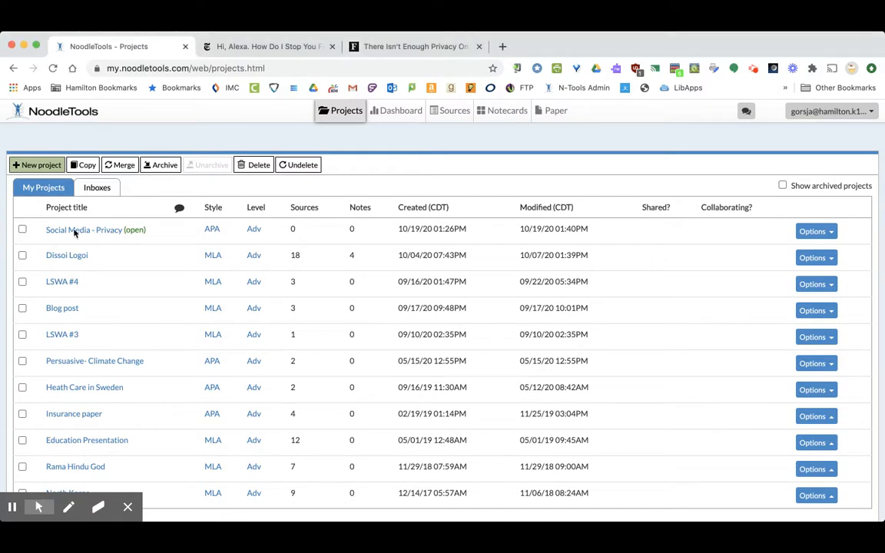
pyautogui.click(66, 232)
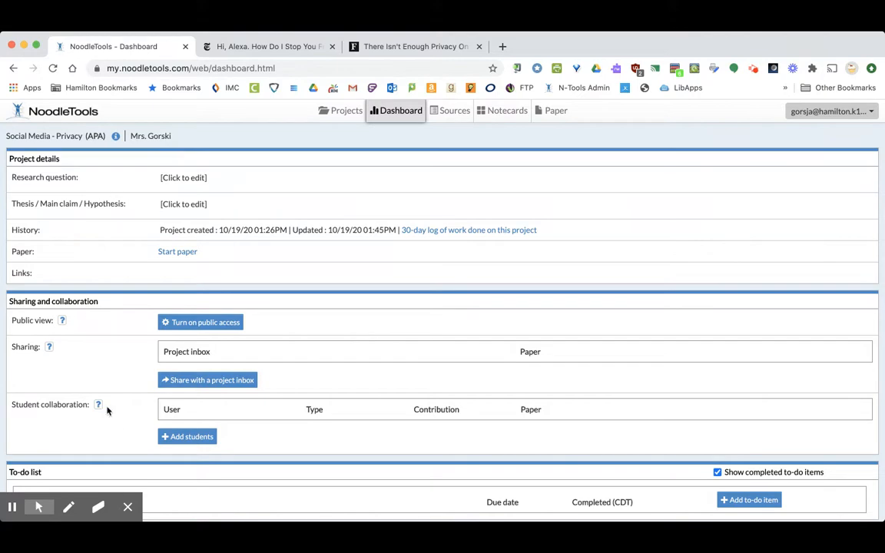
pyautogui.click(449, 118)
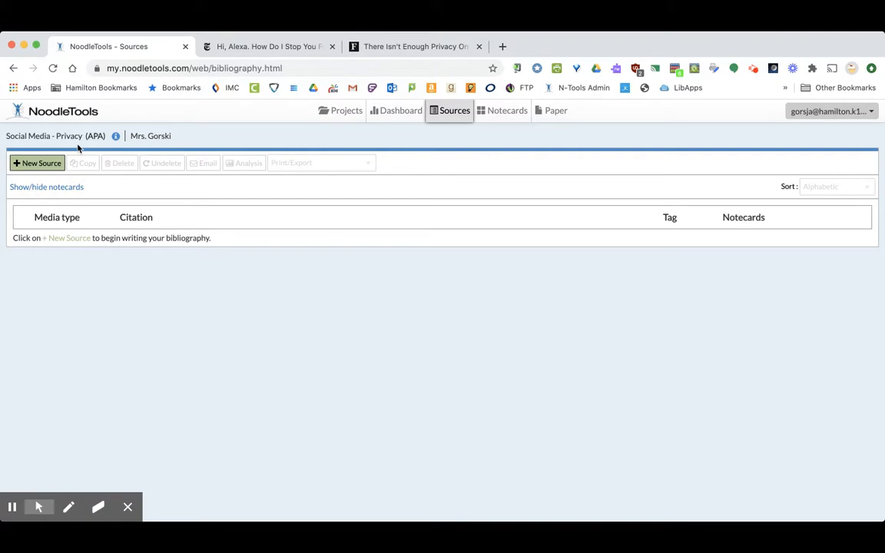
# Create a new citation for a source accessed on a website, with Web Page as its type.
pyautogui.click(40, 166)
pyautogui.click(40, 165)
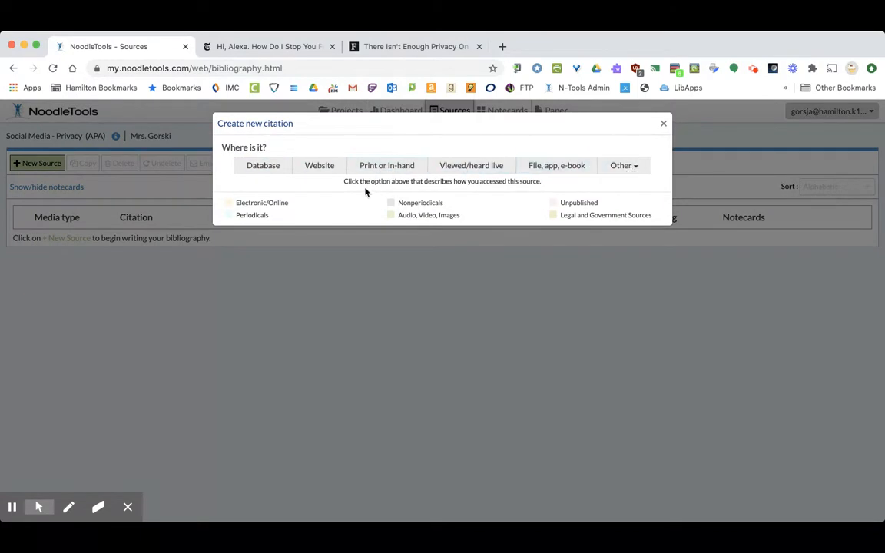
pyautogui.click(312, 174)
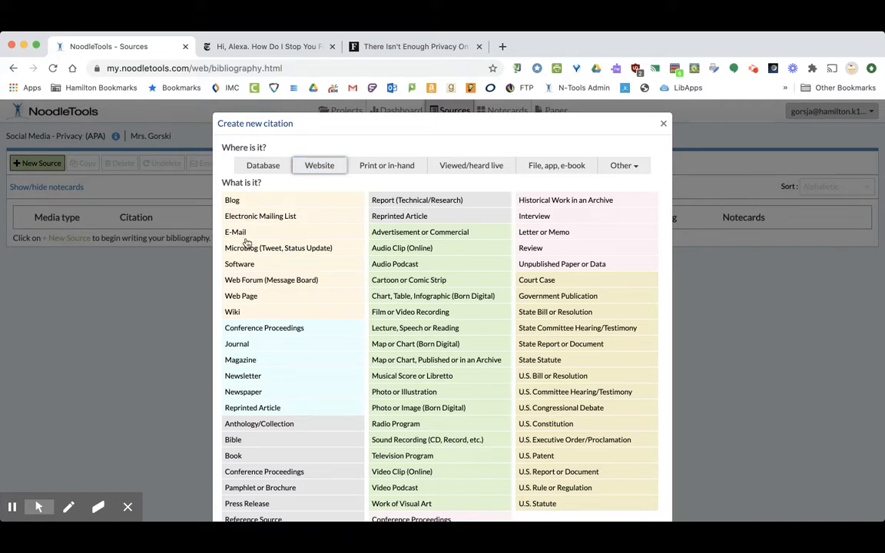
pyautogui.click(246, 297)
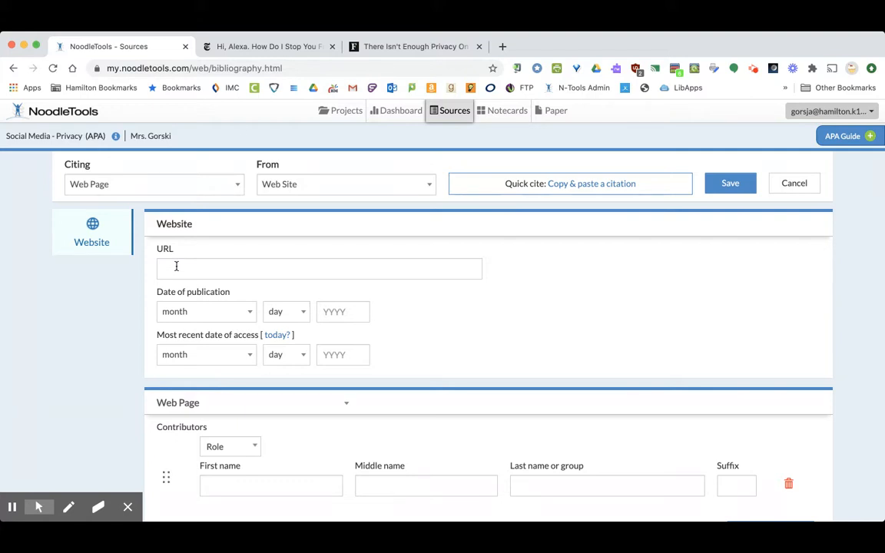
# Copy the New York Times Alexa article's web address and paste it as the citation's URL.
pyautogui.click(253, 48)
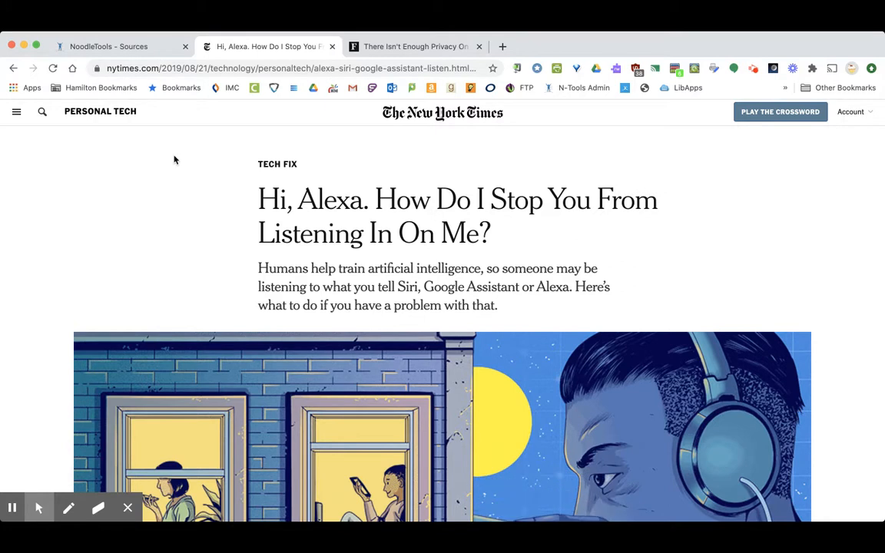
pyautogui.click(170, 67)
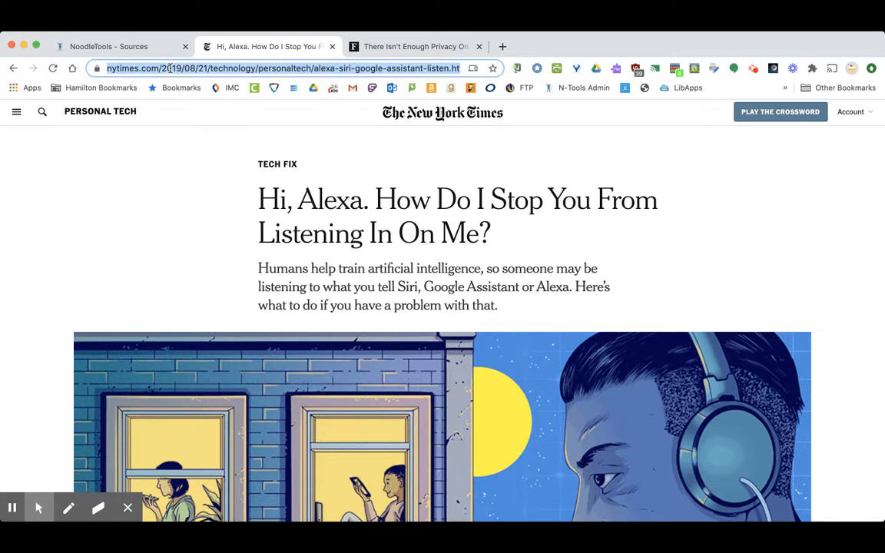
pyautogui.click(148, 49)
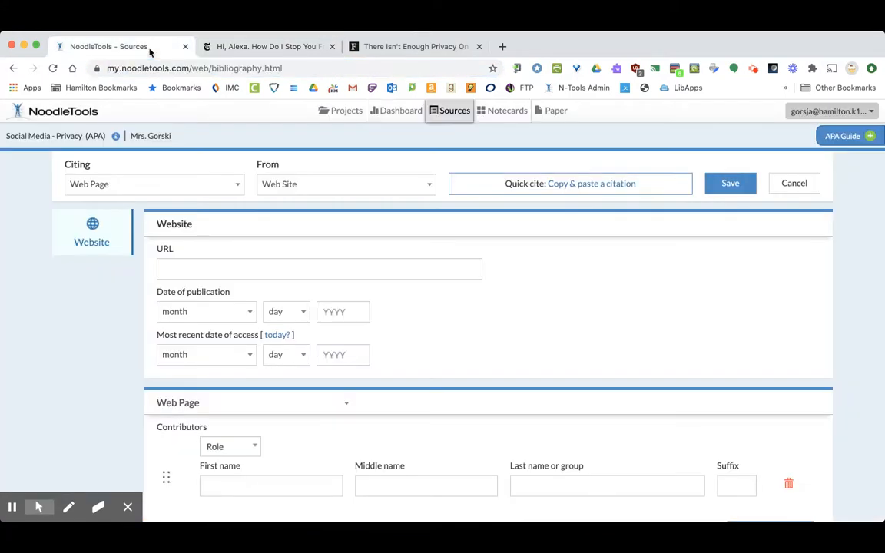
pyautogui.click(195, 266)
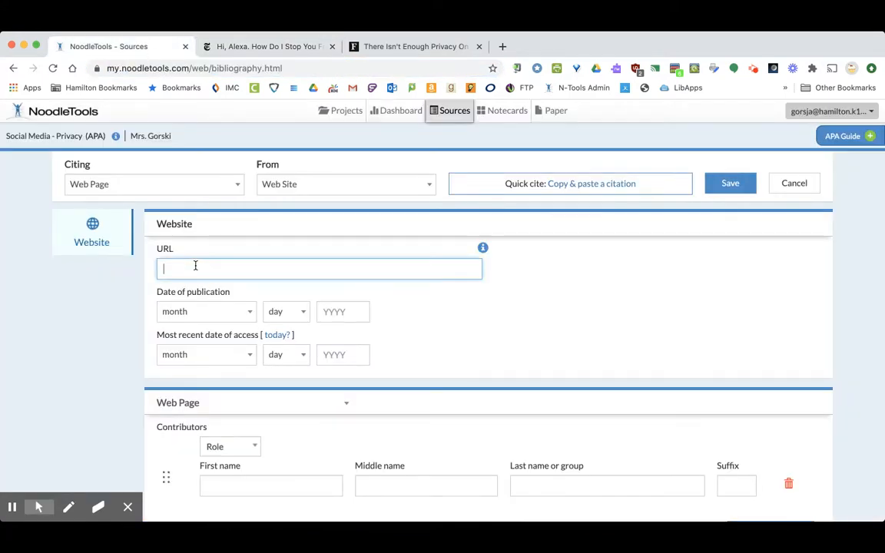
pyautogui.press('super+v')
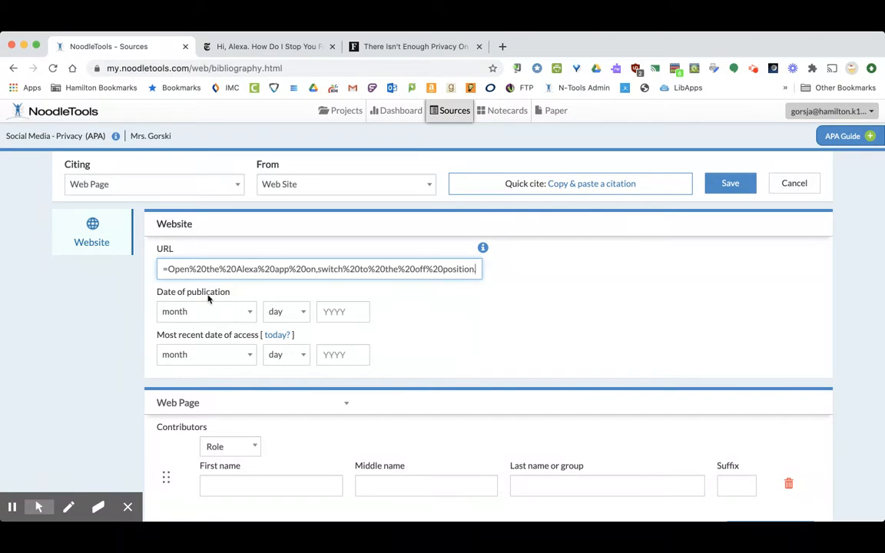
# Look up the article's publication date, enter August and 2019 in the citation, and try to set the day to 21.
pyautogui.click(274, 46)
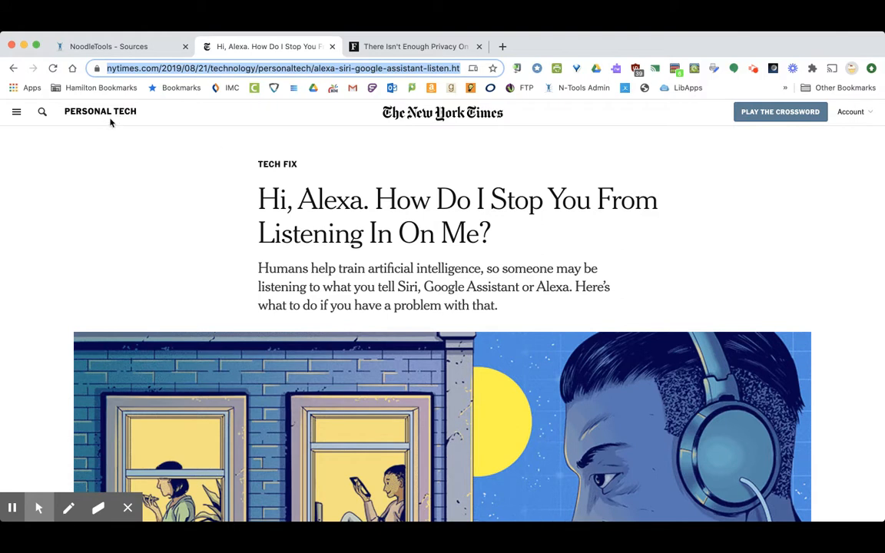
pyautogui.scroll(-5, 632, 240)
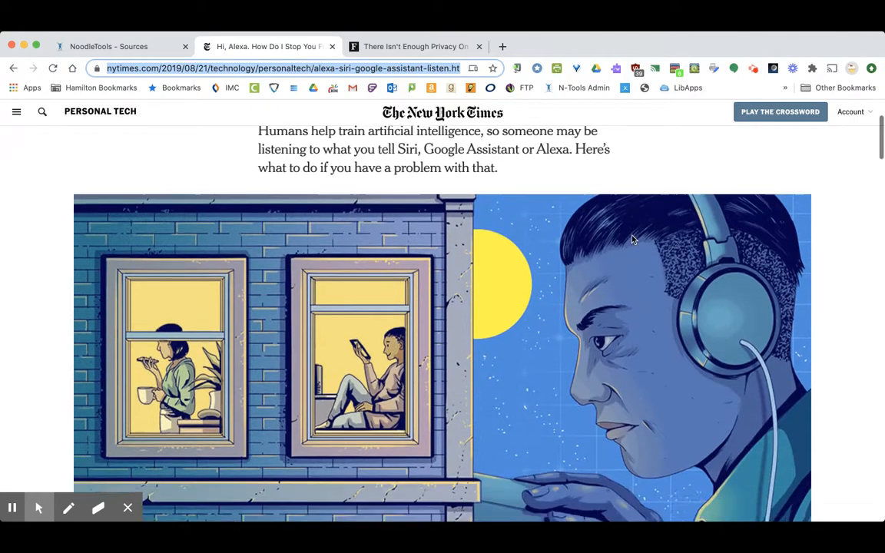
pyautogui.scroll(-4, 632, 240)
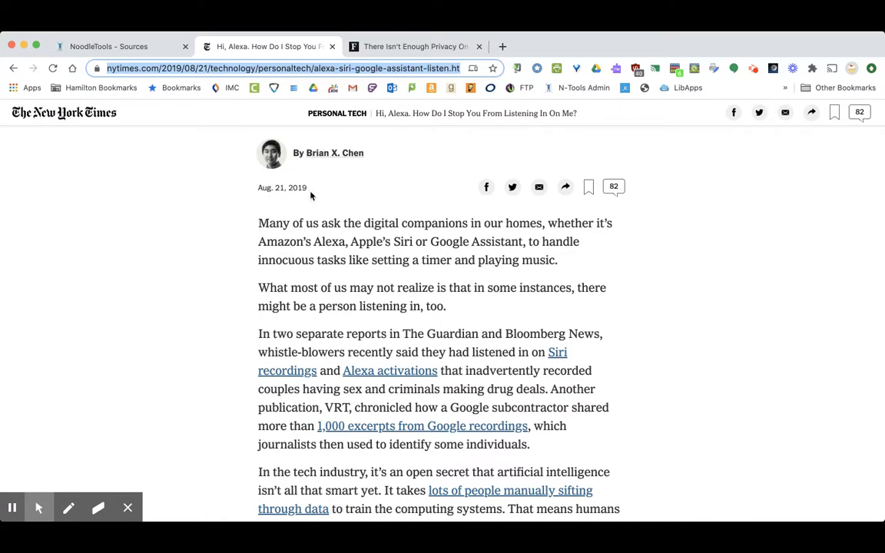
pyautogui.click(132, 48)
pyautogui.click(247, 311)
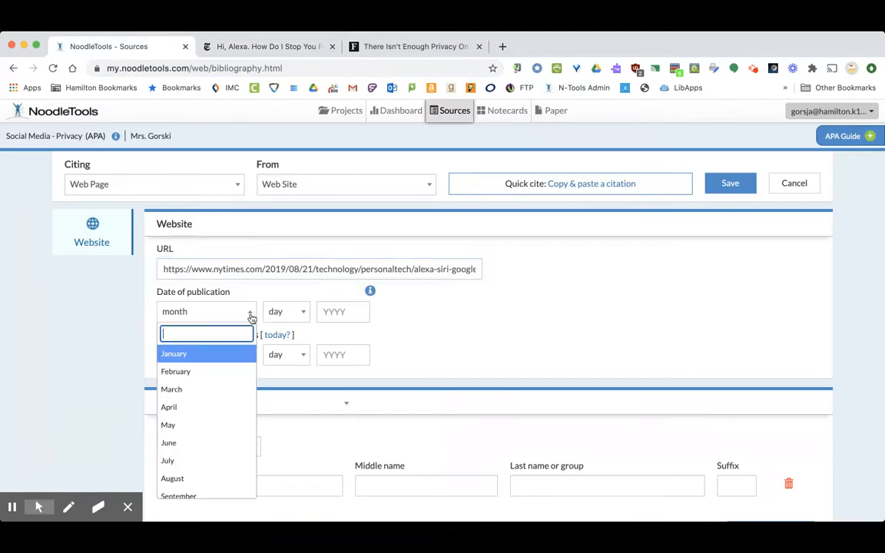
pyautogui.click(184, 477)
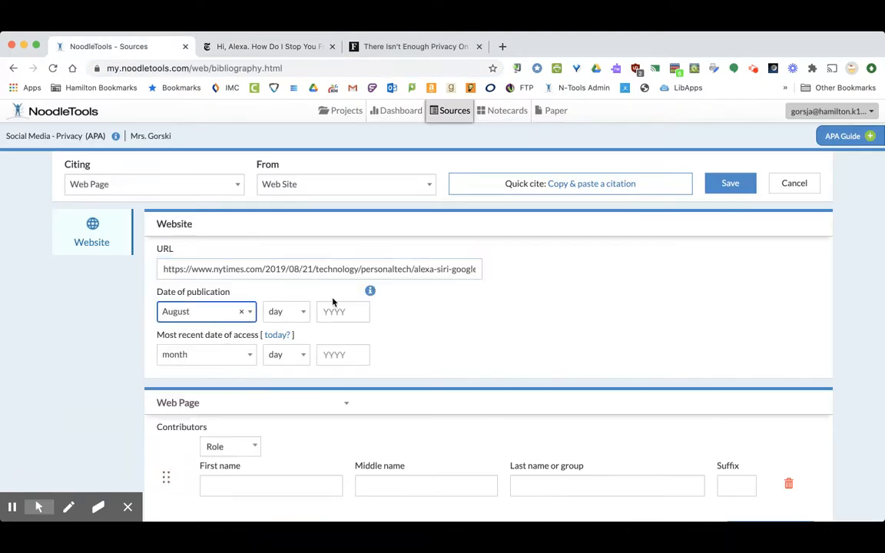
pyautogui.click(300, 312)
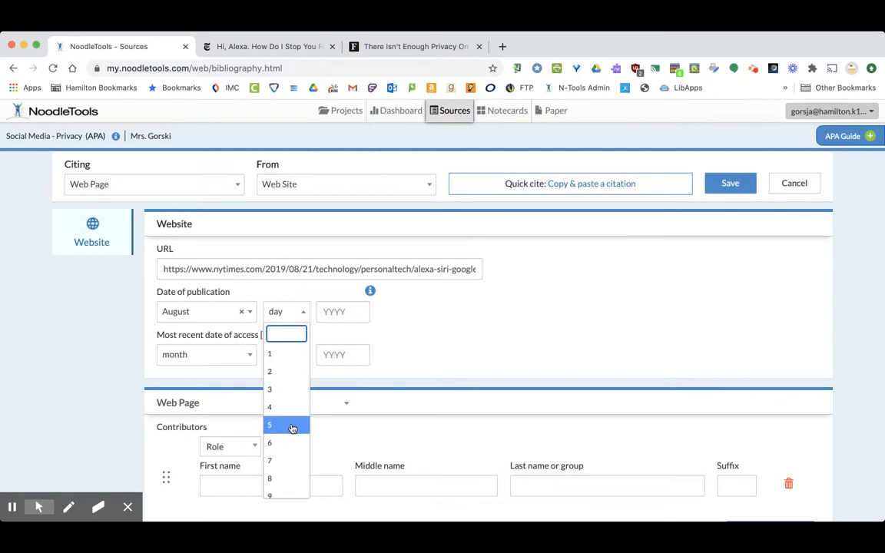
pyautogui.scroll(-2, 292, 425)
pyautogui.write('21')
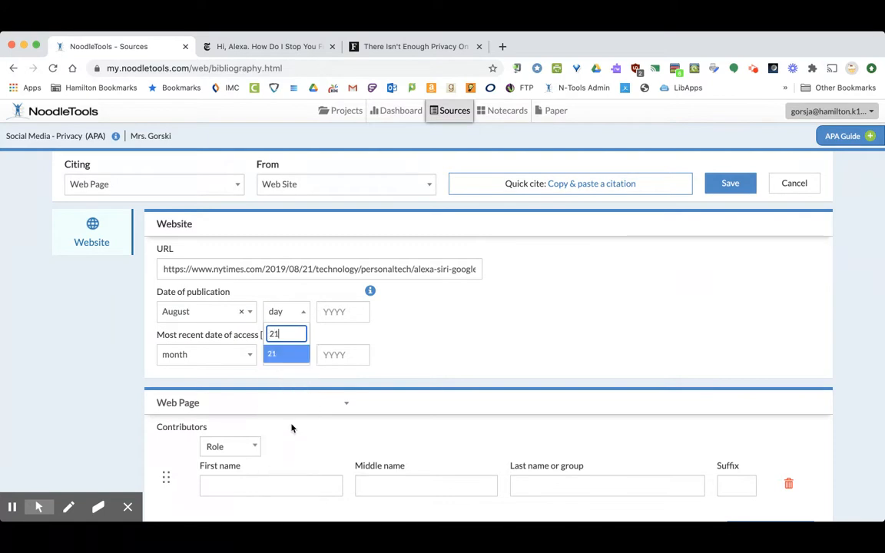
pyautogui.click(336, 311)
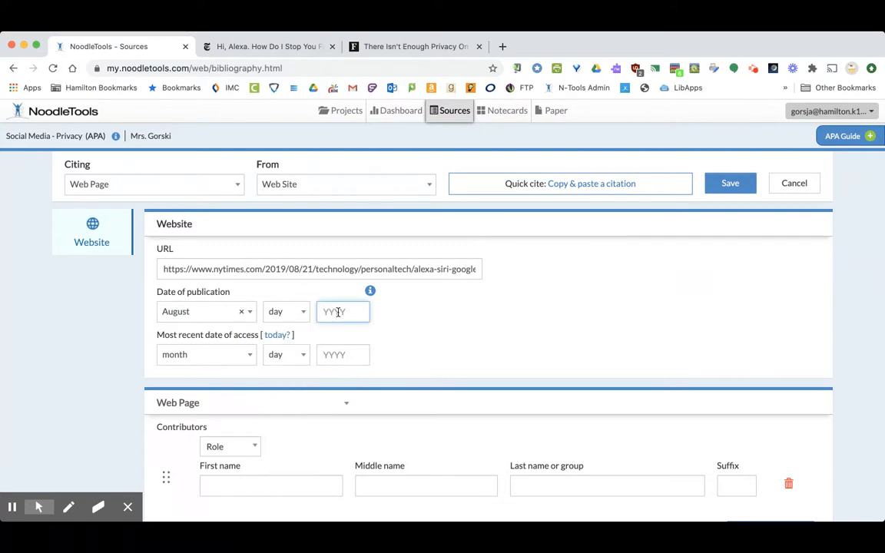
pyautogui.write('2019')
pyautogui.click(462, 326)
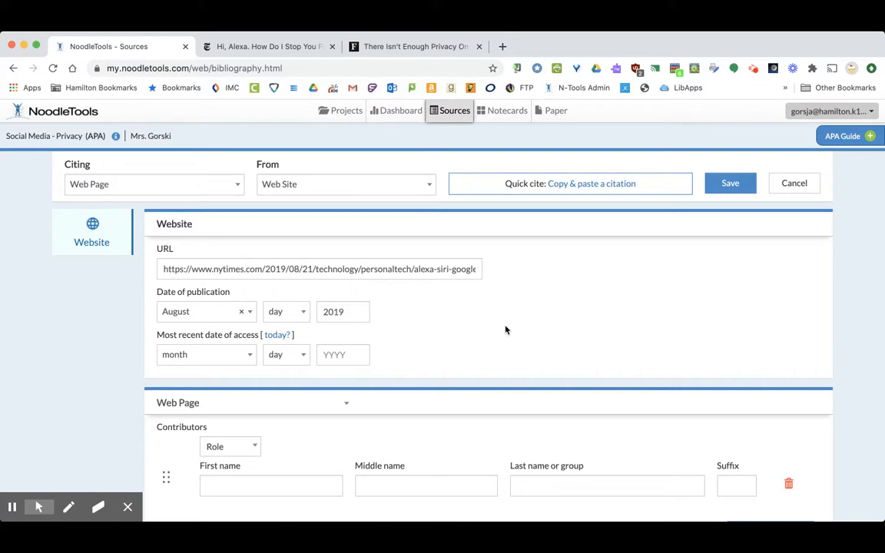
# Fill the most recent date of access with today's date and change its day to 17.
pyautogui.click(278, 338)
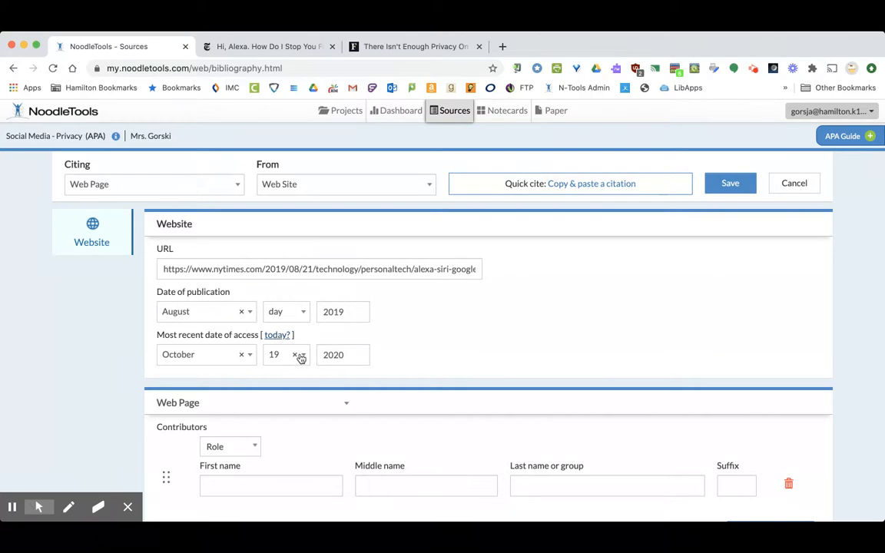
pyautogui.click(300, 356)
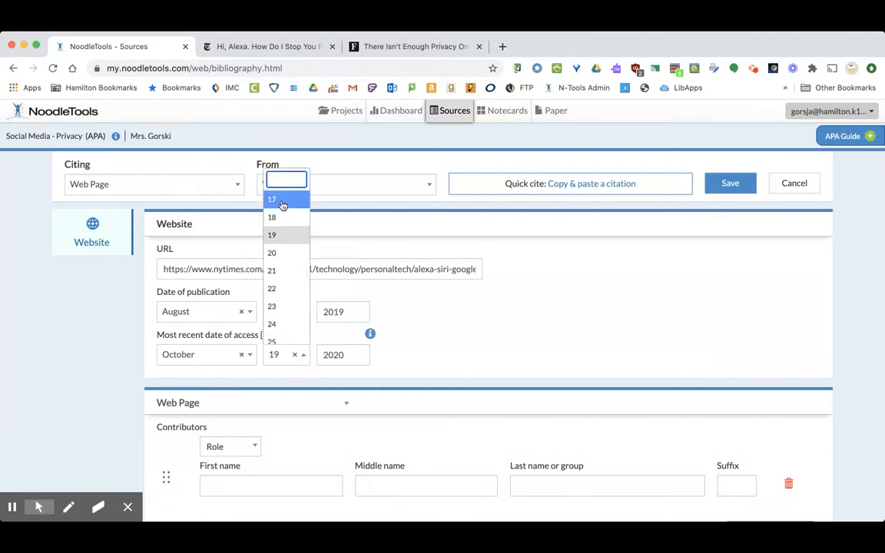
pyautogui.click(282, 201)
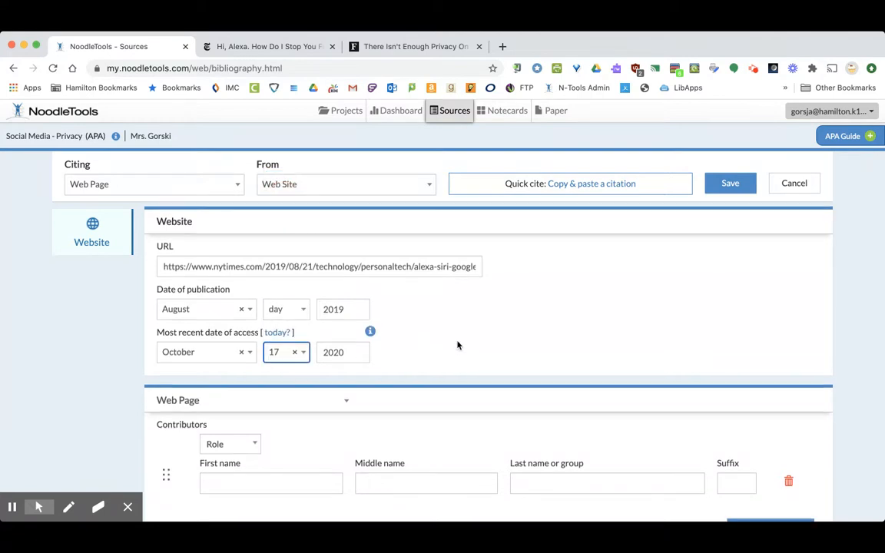
# Set the contributor's role to Author and enter the first name, middle initial and last name from the article's byline.
pyautogui.scroll(-3, 457, 345)
pyautogui.scroll(-1, 457, 344)
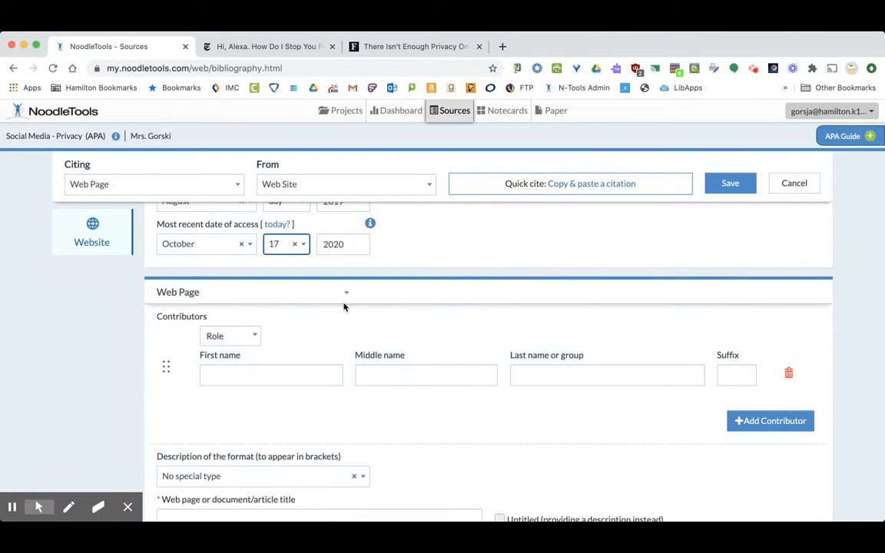
pyautogui.click(255, 339)
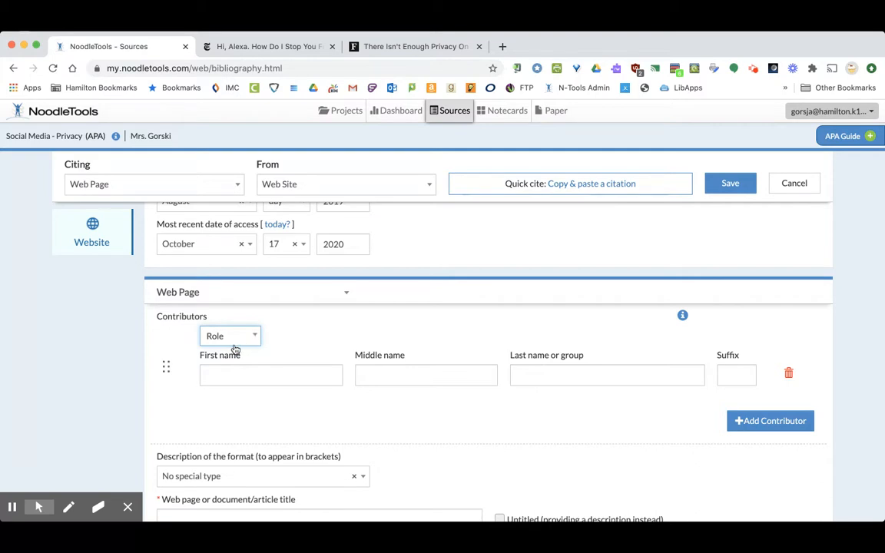
pyautogui.click(235, 350)
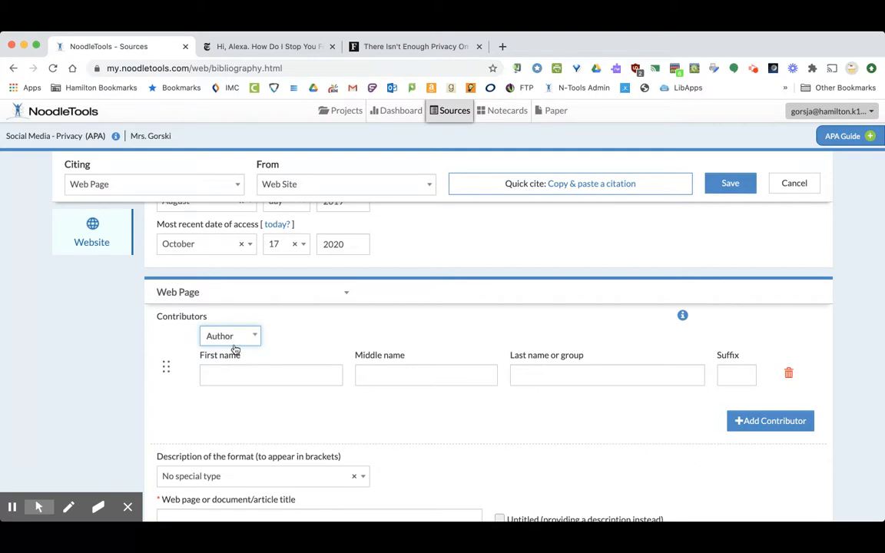
pyautogui.click(258, 47)
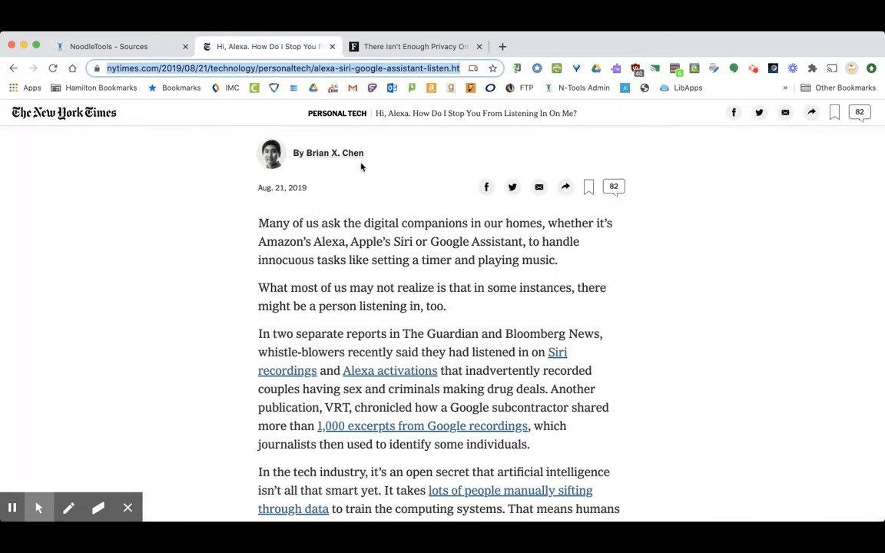
pyautogui.click(145, 42)
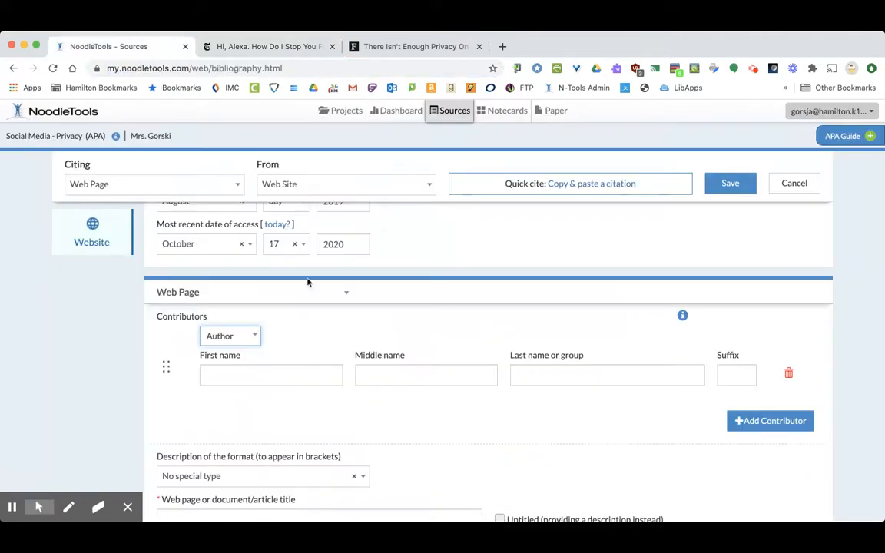
pyautogui.click(249, 375)
pyautogui.write('Brian')
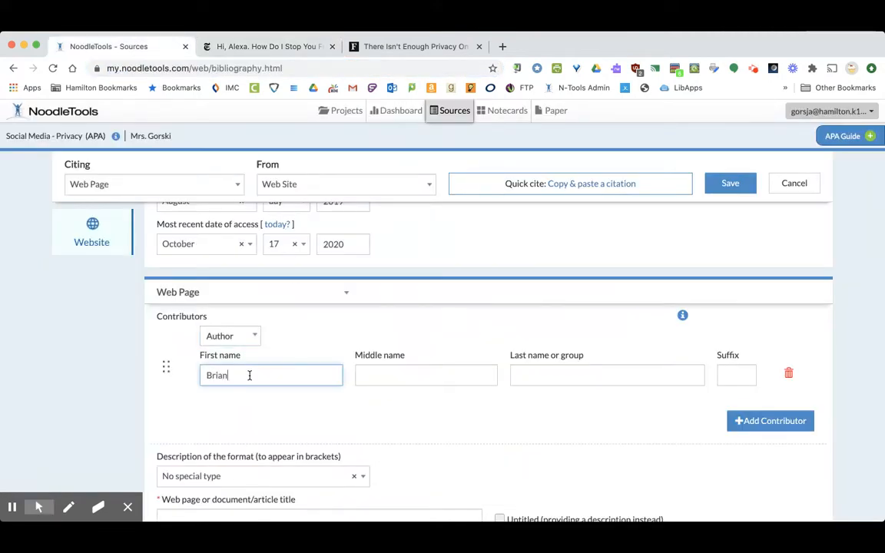
pyautogui.press('Tab')
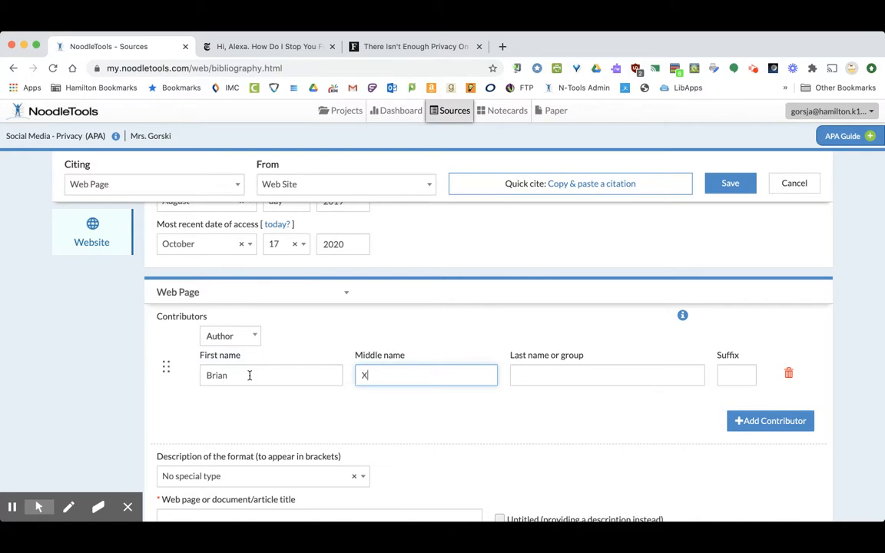
pyautogui.press('Tab')
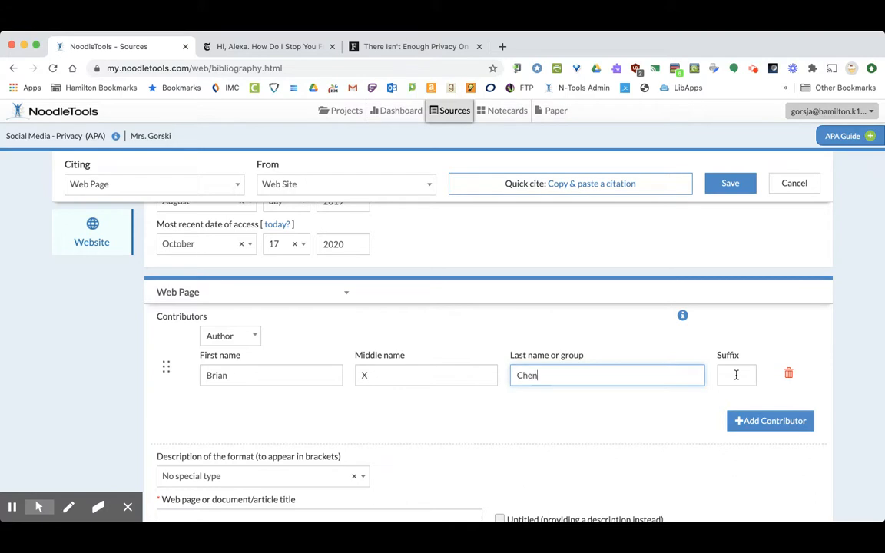
# Add a second contributor entry and delete it again.
pyautogui.click(761, 422)
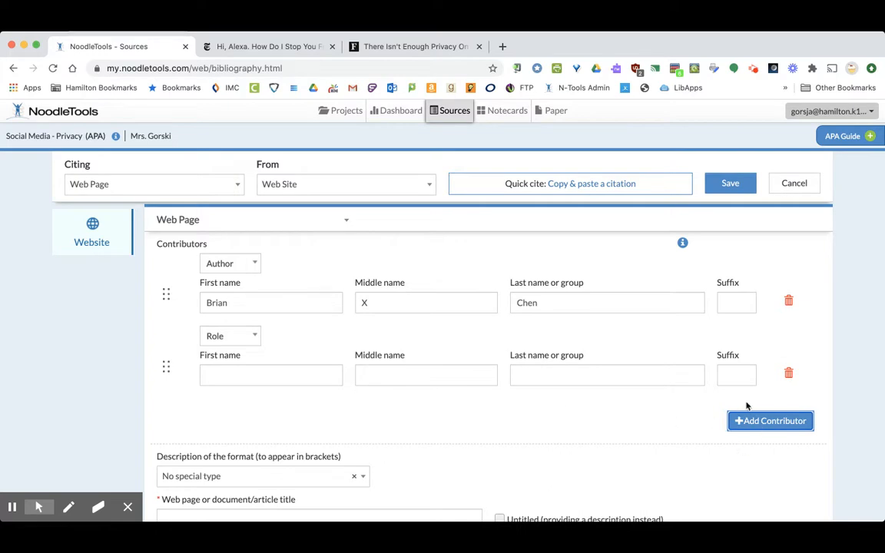
pyautogui.click(788, 372)
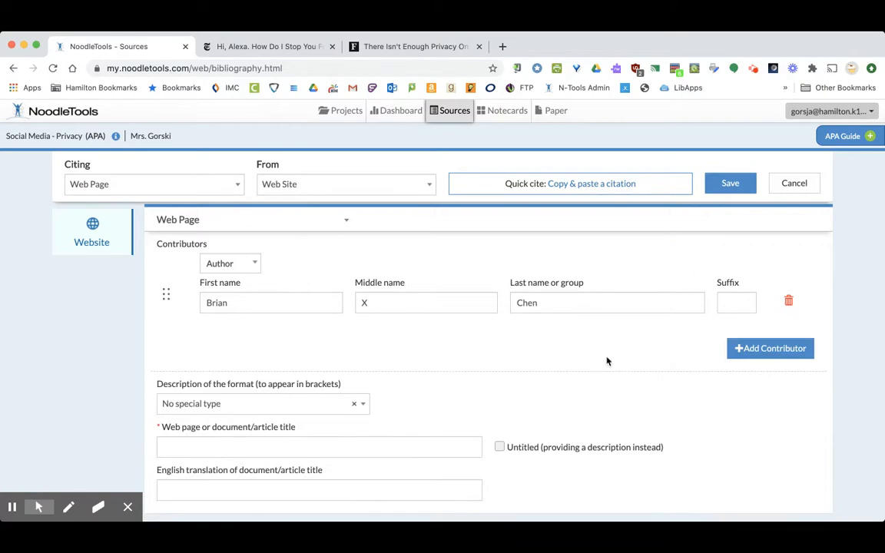
# Look through the available types for the citation's description of the format without changing the selection.
pyautogui.scroll(-2, 602, 361)
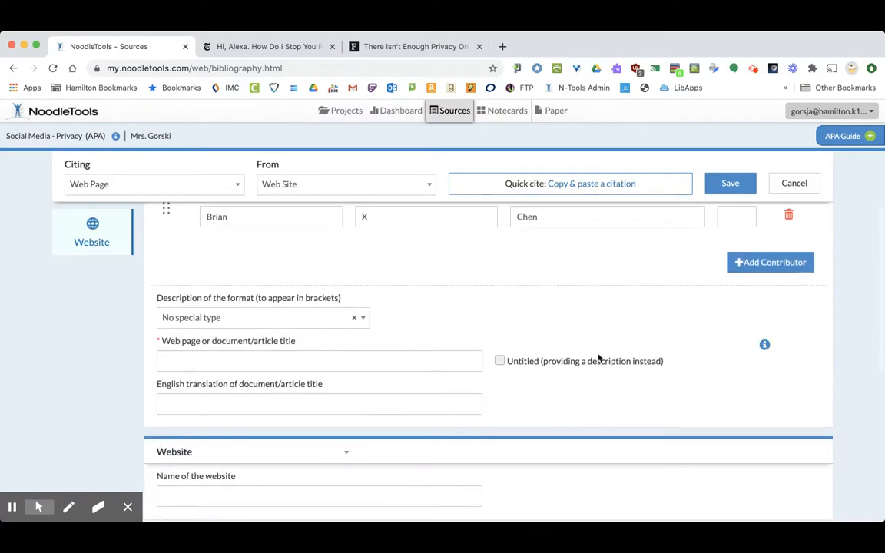
pyautogui.click(362, 321)
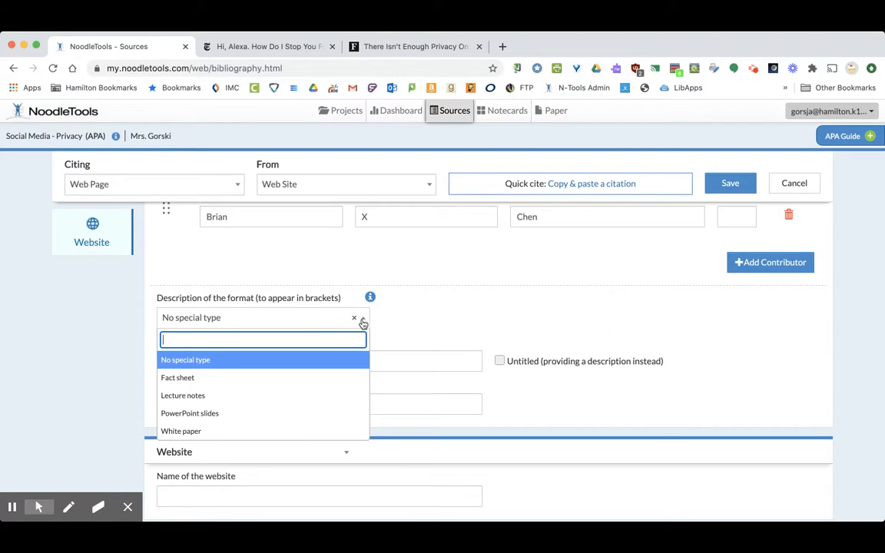
pyautogui.click(413, 319)
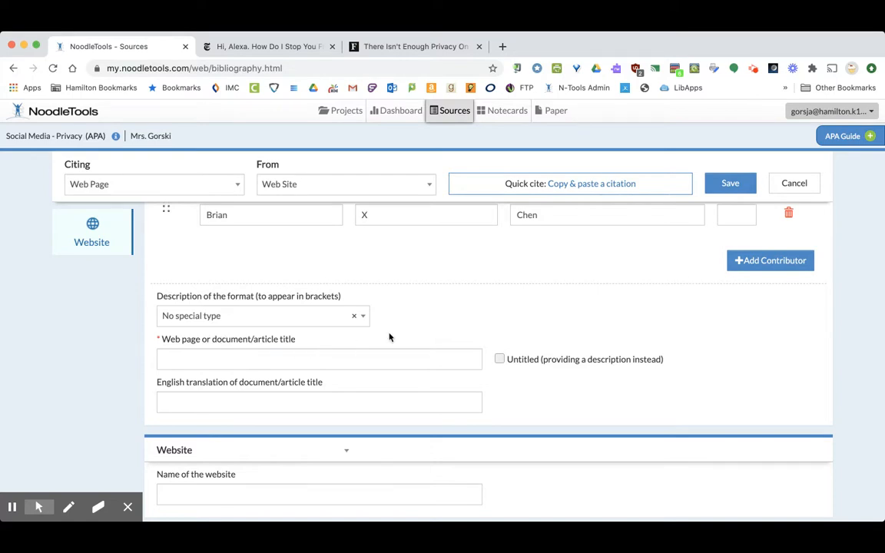
pyautogui.scroll(2, 389, 336)
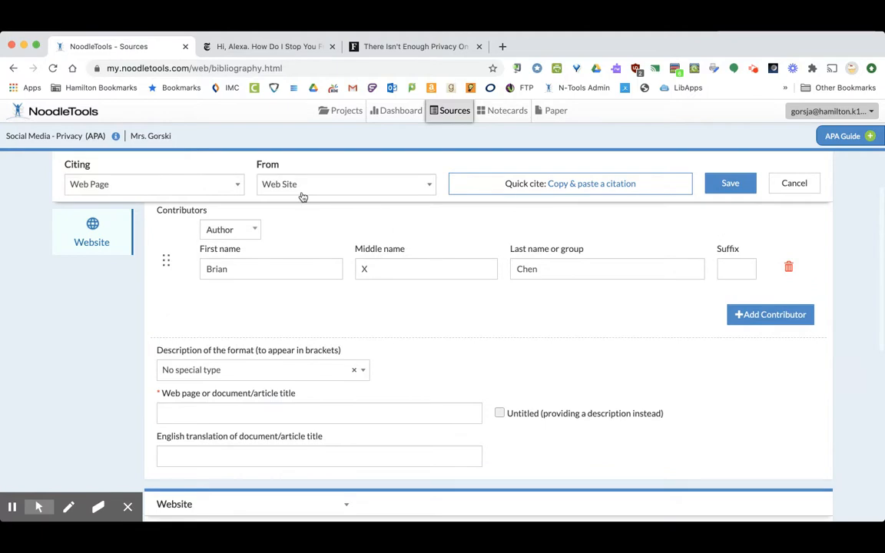
# Copy the headline "Hi, Alexa. How Do I Stop You From Listening In On Me?" from the article into the citation's article title.
pyautogui.click(268, 46)
pyautogui.scroll(5, 346, 197)
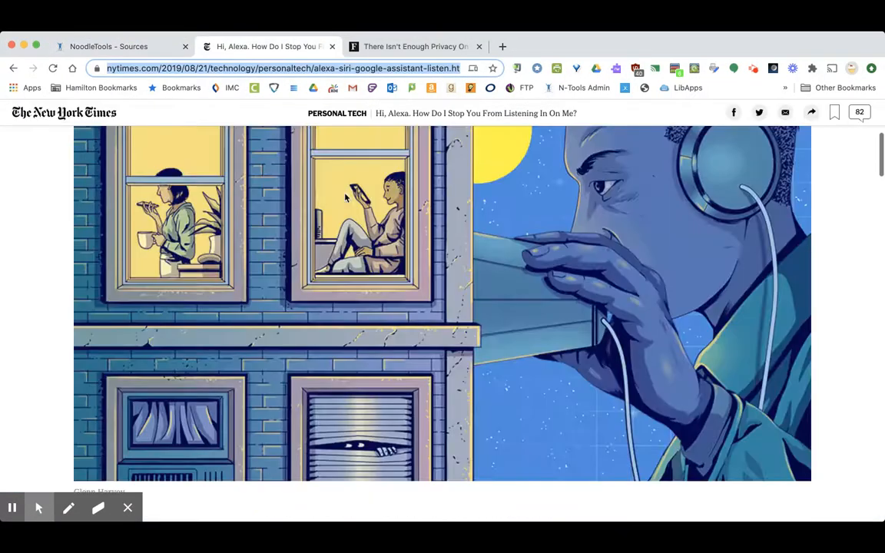
pyautogui.scroll(5, 346, 197)
pyautogui.moveTo(257, 200); pyautogui.dragTo(495, 235)
pyautogui.hotkey('ctrl', 'c')
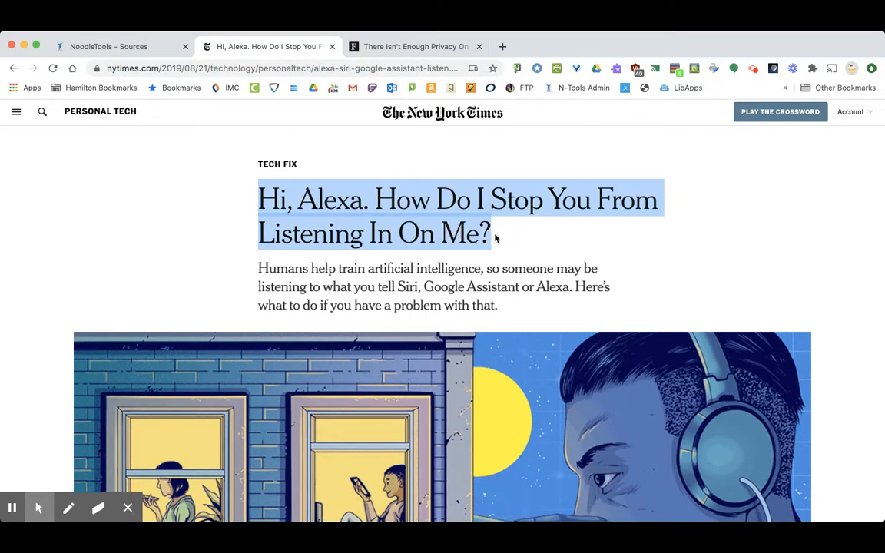
pyautogui.click(84, 46)
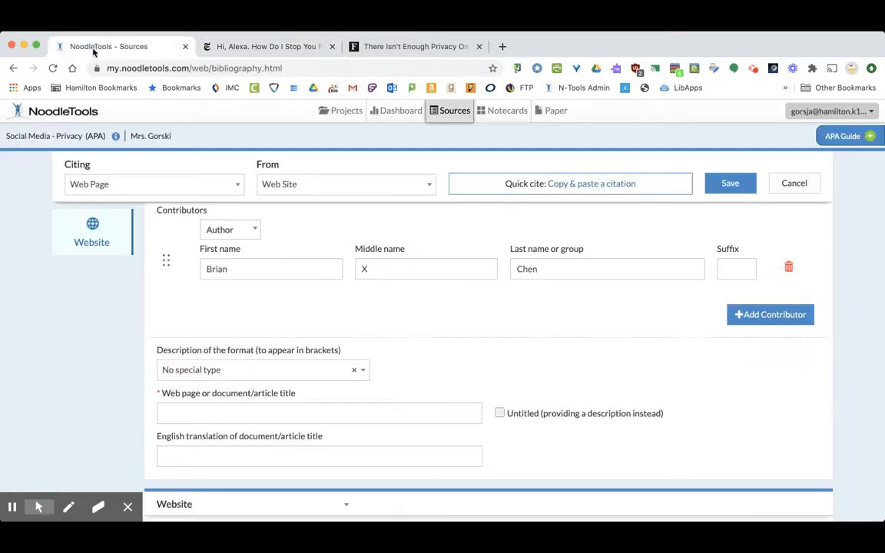
pyautogui.click(225, 412)
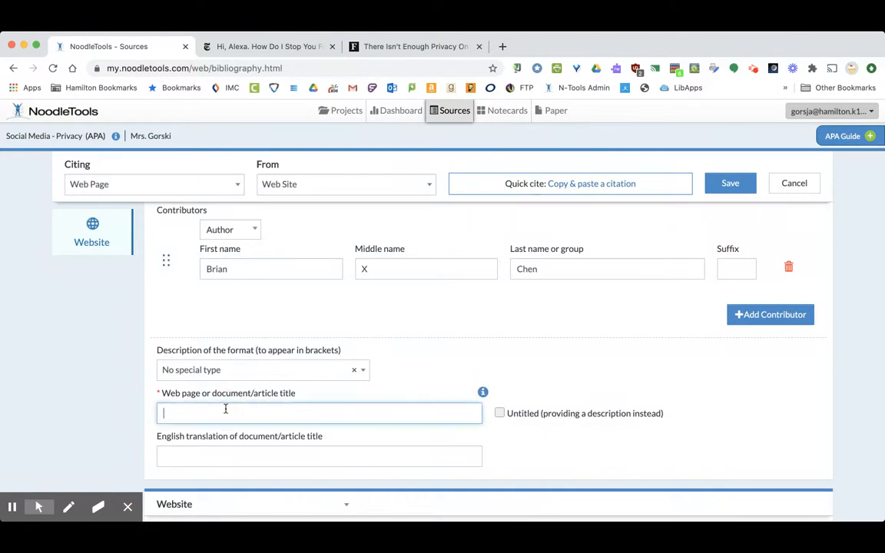
pyautogui.hotkey('ctrl', 'v')
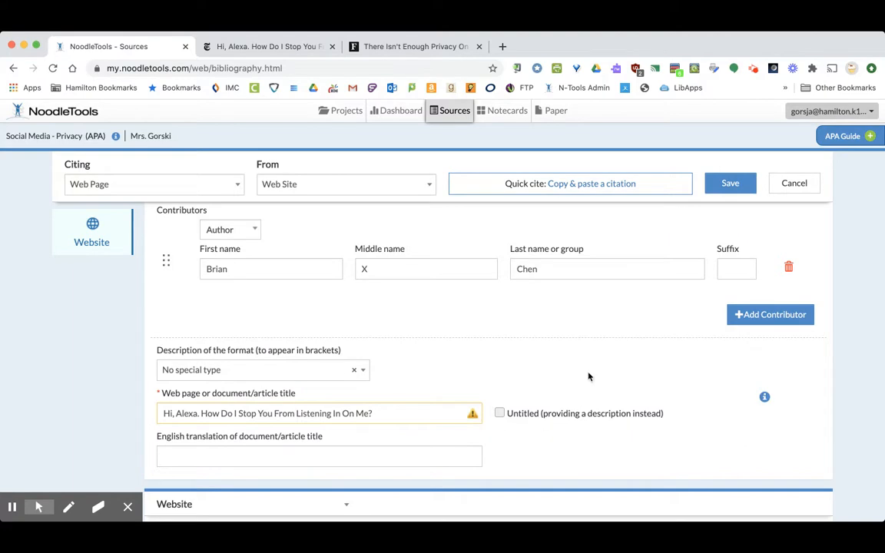
# Check the publisher's name on the article page and enter The New York Times as the name of the website.
pyautogui.scroll(-1, 588, 375)
pyautogui.scroll(-1, 584, 374)
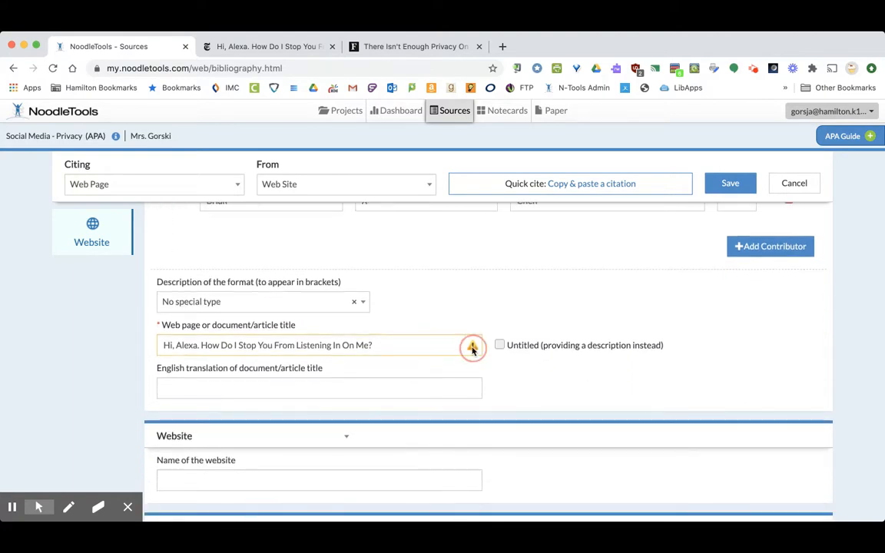
pyautogui.scroll(-2, 545, 315)
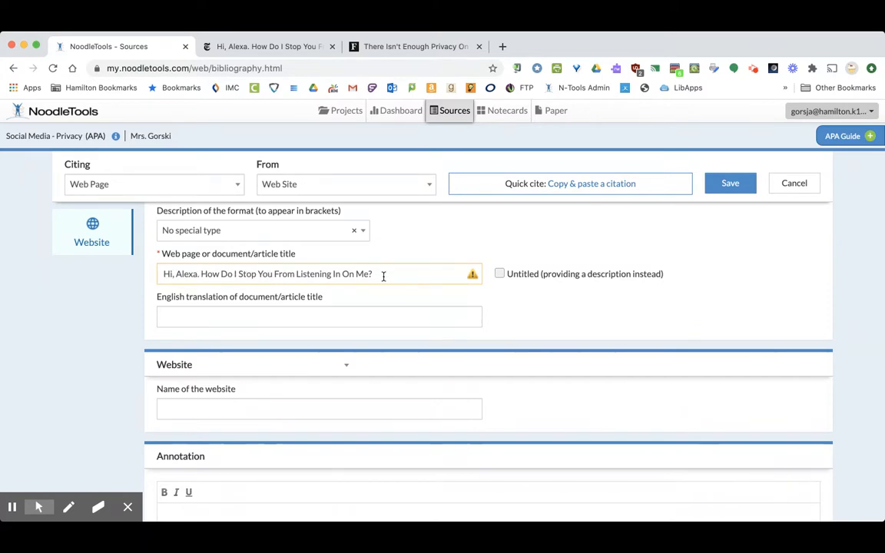
pyautogui.scroll(-2, 439, 249)
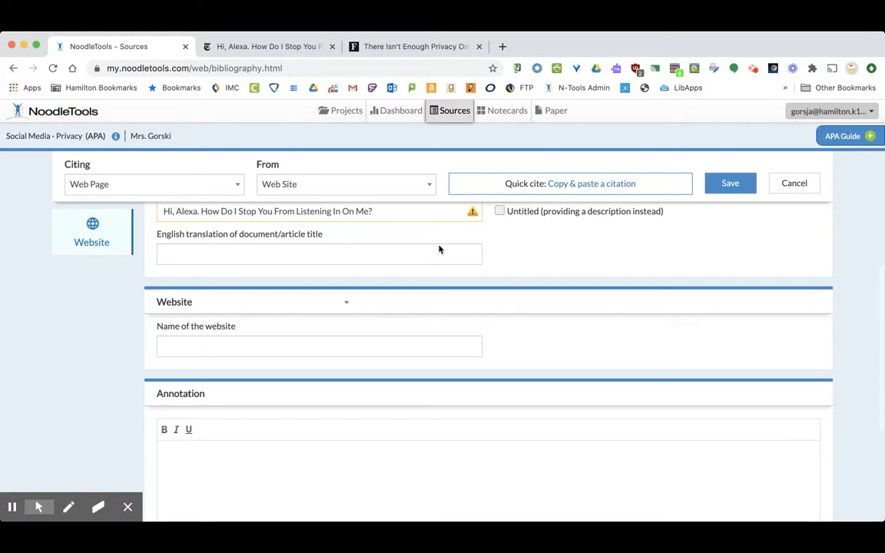
pyautogui.scroll(-2, 438, 247)
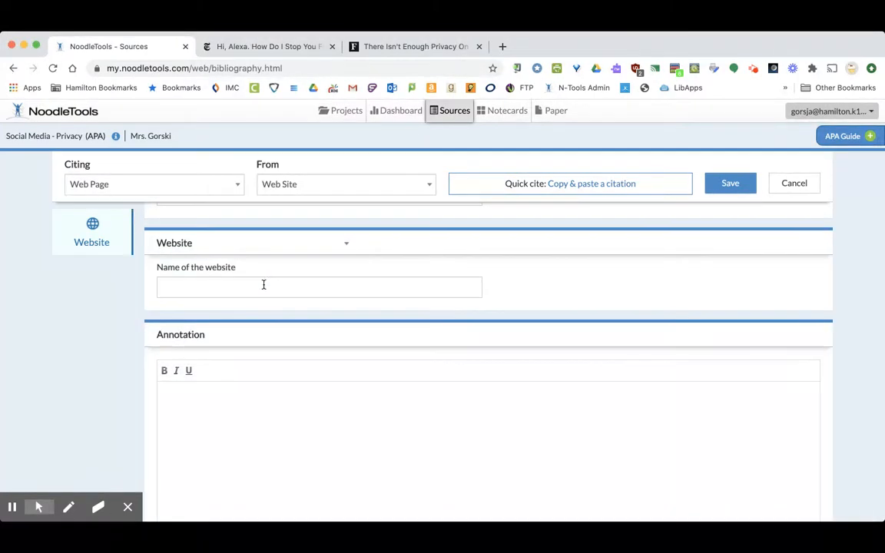
pyautogui.click(269, 50)
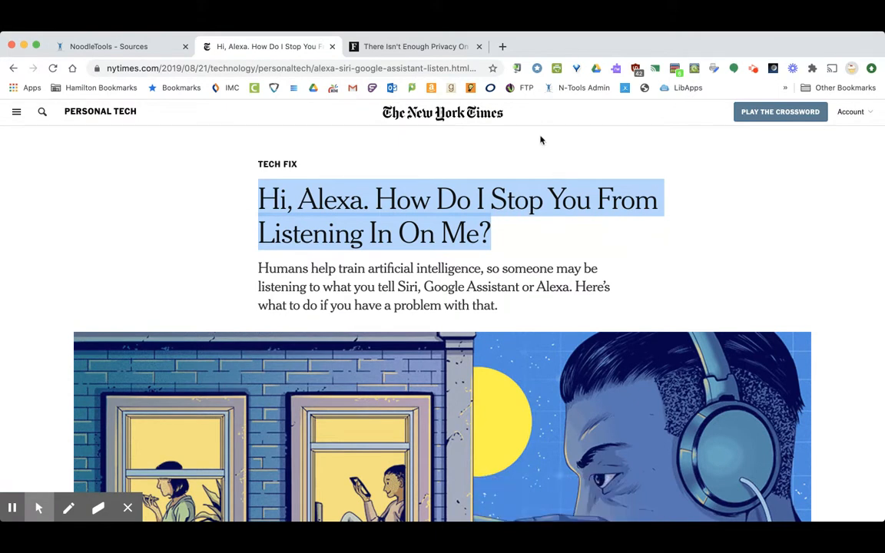
pyautogui.click(140, 49)
pyautogui.click(227, 286)
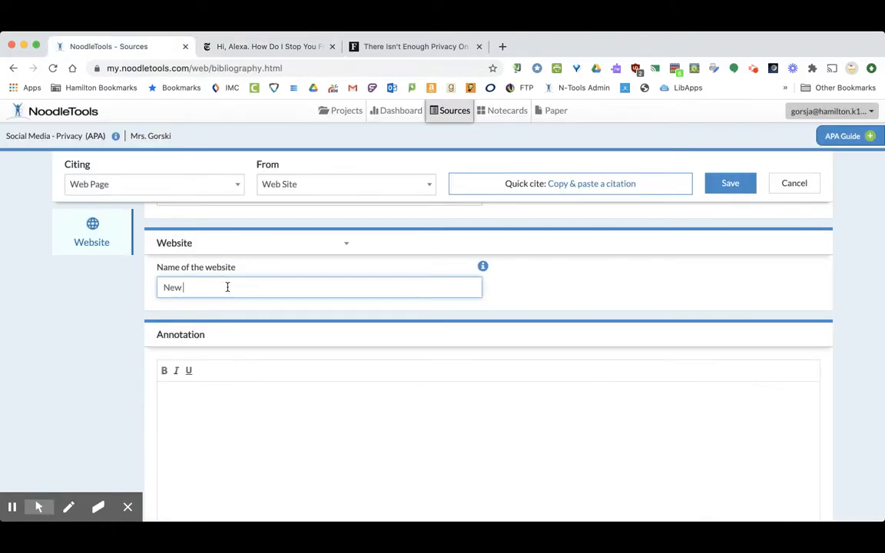
pyautogui.press('BackSpace')
pyautogui.press('BackSpace')
pyautogui.press('BackSpace')
pyautogui.write('The ')
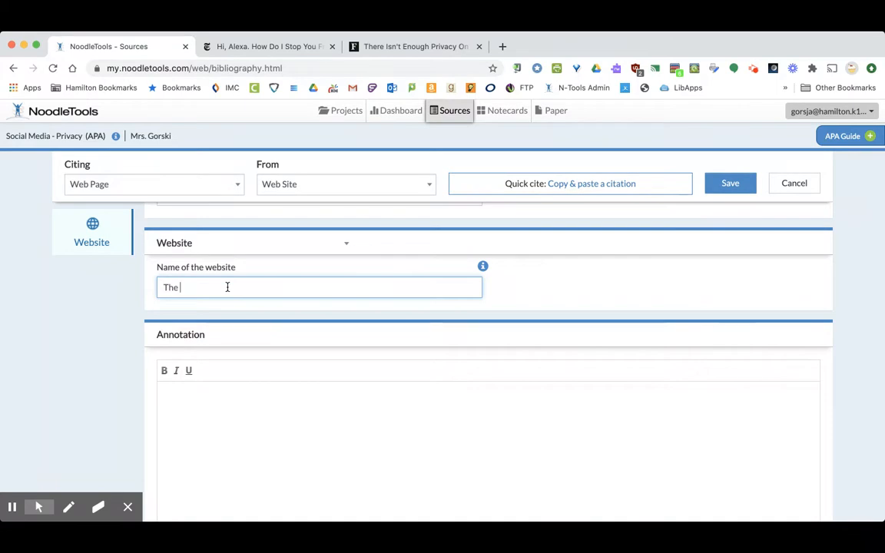
pyautogui.write('New York Times')
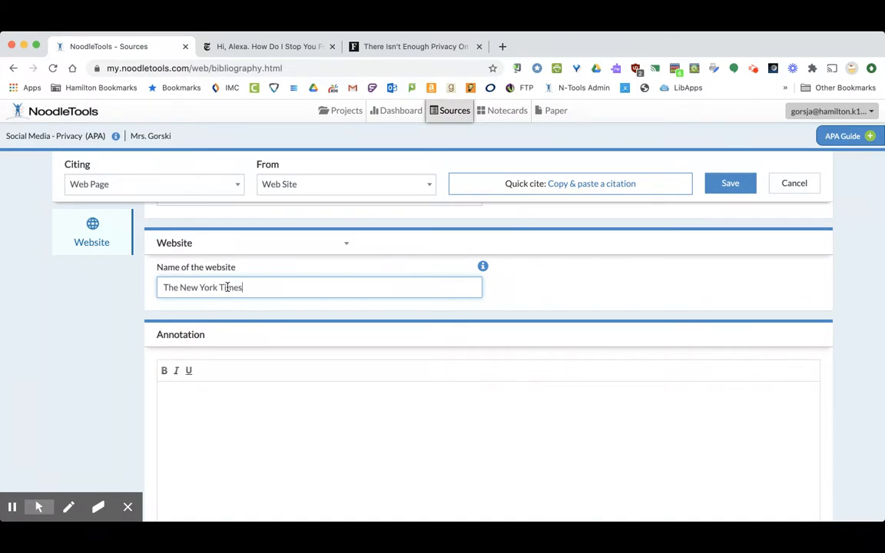
# Review the completed citation form, leaving the annotation empty, and save the New York Times citation.
pyautogui.scroll(-3, 556, 295)
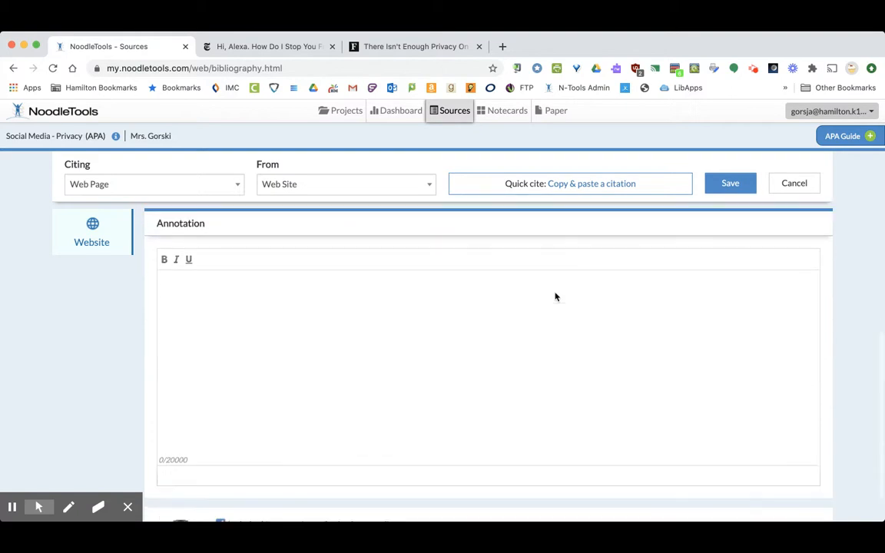
pyautogui.scroll(-2, 333, 299)
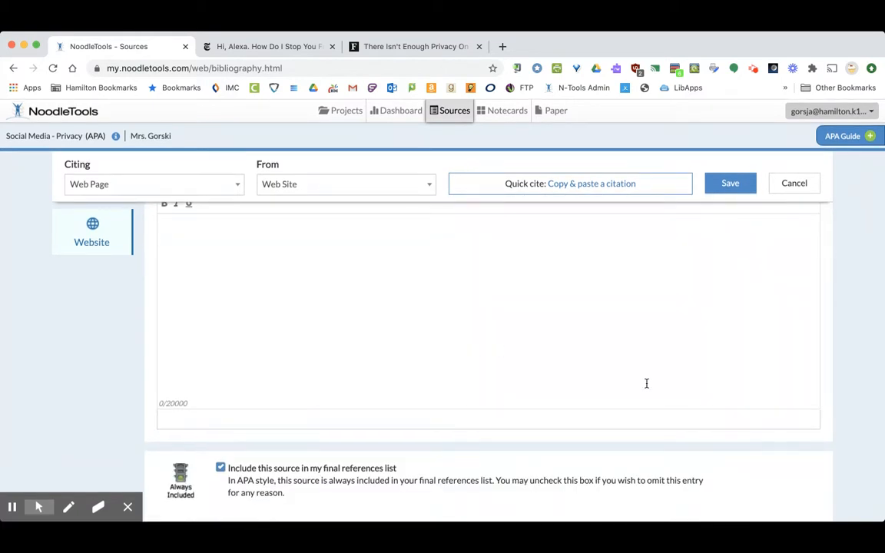
pyautogui.scroll(12, 720, 415)
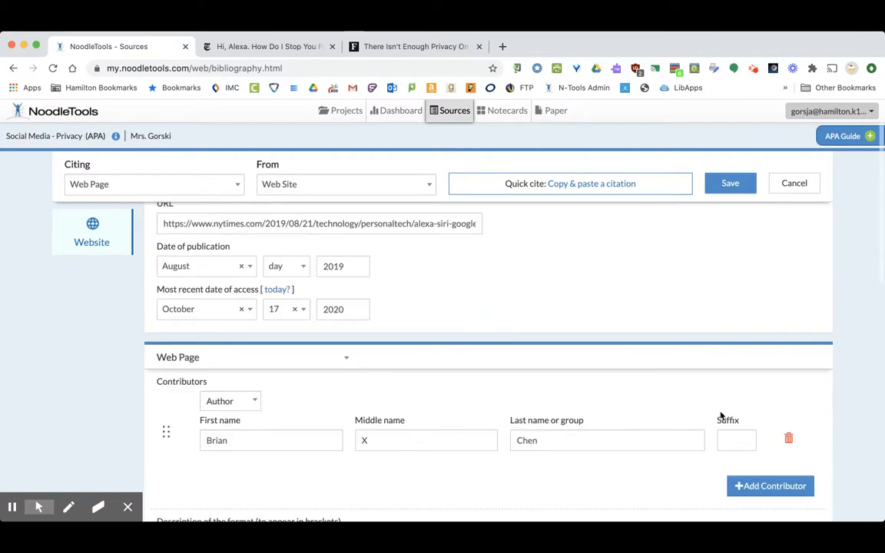
pyautogui.scroll(2, 720, 414)
pyautogui.scroll(-4, 721, 415)
pyautogui.scroll(5, 721, 415)
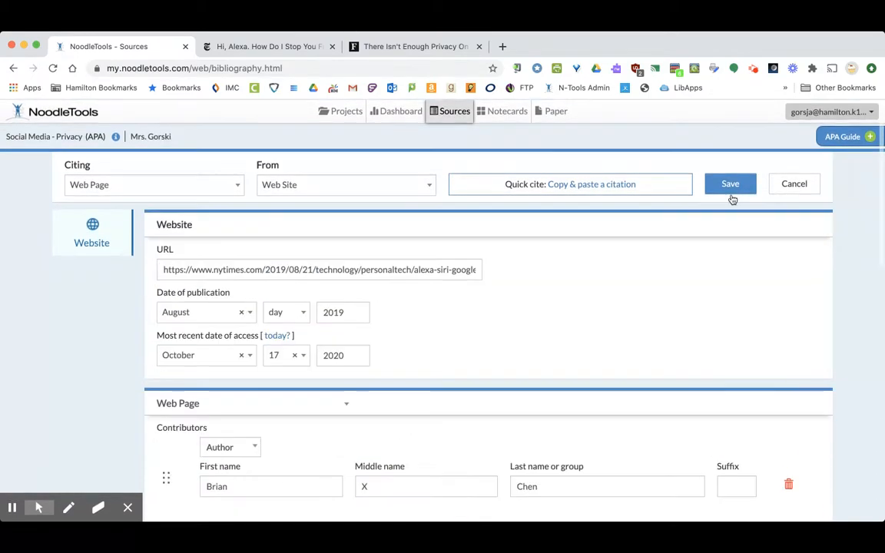
pyautogui.click(731, 190)
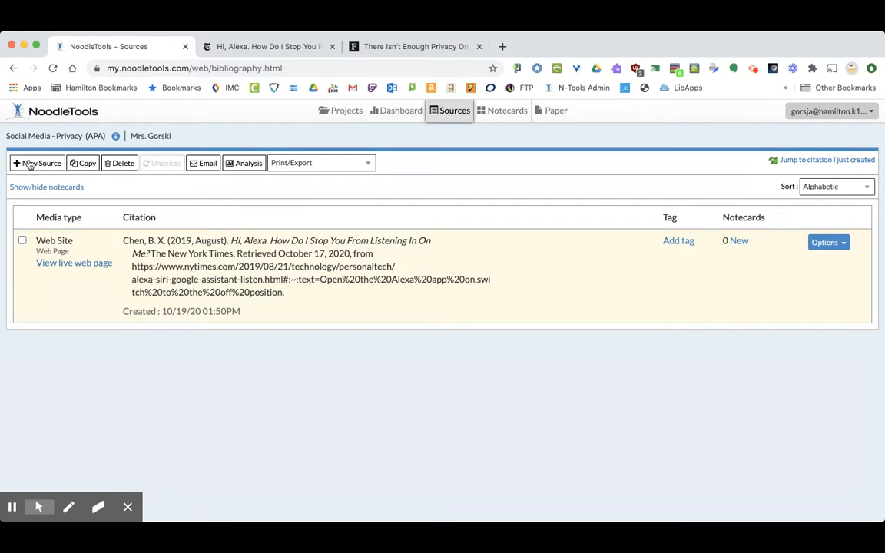
# Create another new citation for a Web Page source accessed on a Website.
pyautogui.click(37, 164)
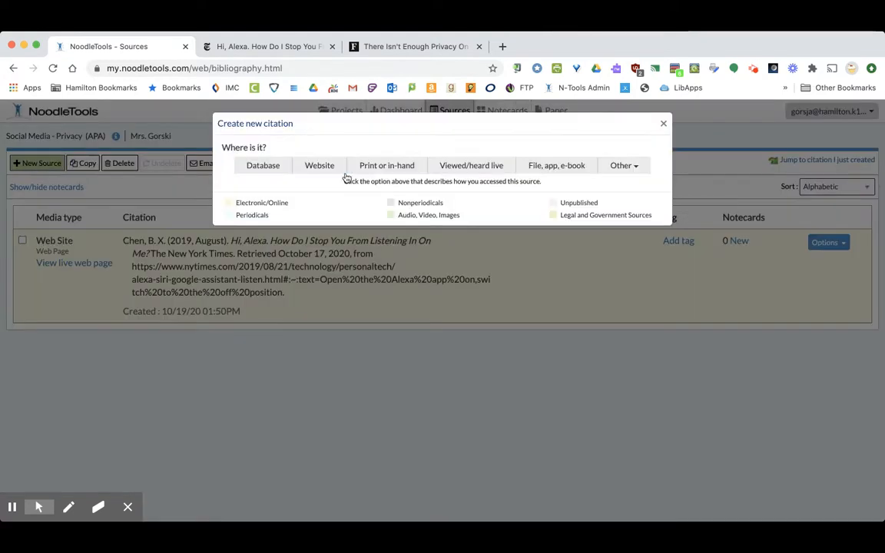
pyautogui.click(324, 170)
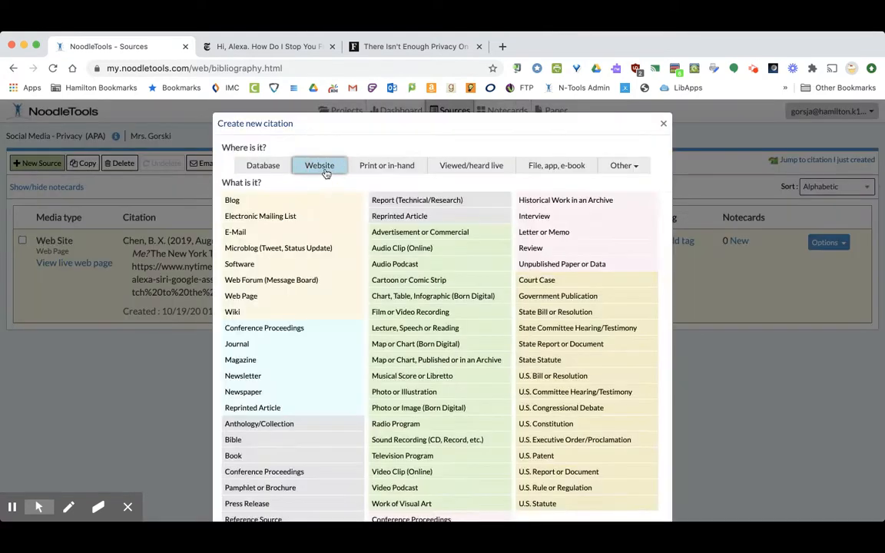
pyautogui.click(243, 297)
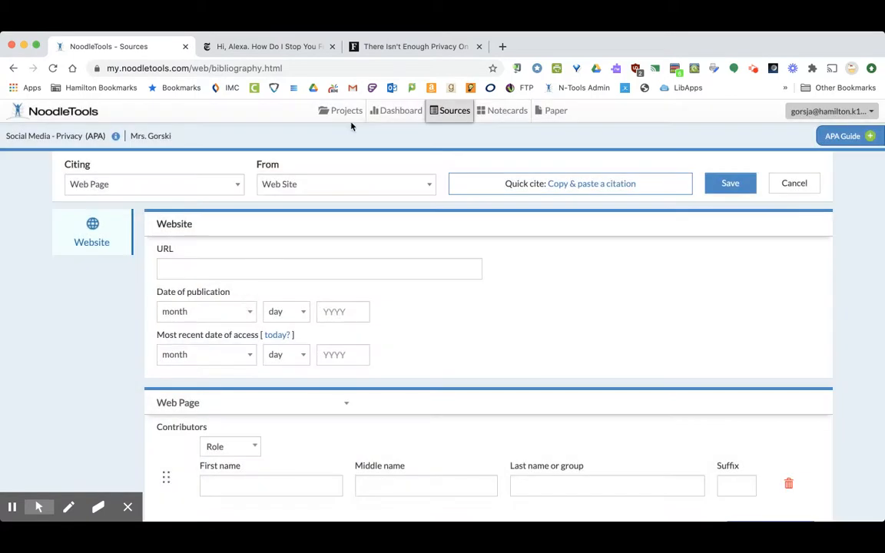
# Skim the Forbes article on social media privacy and copy its web address into the new citation's URL.
pyautogui.click(396, 47)
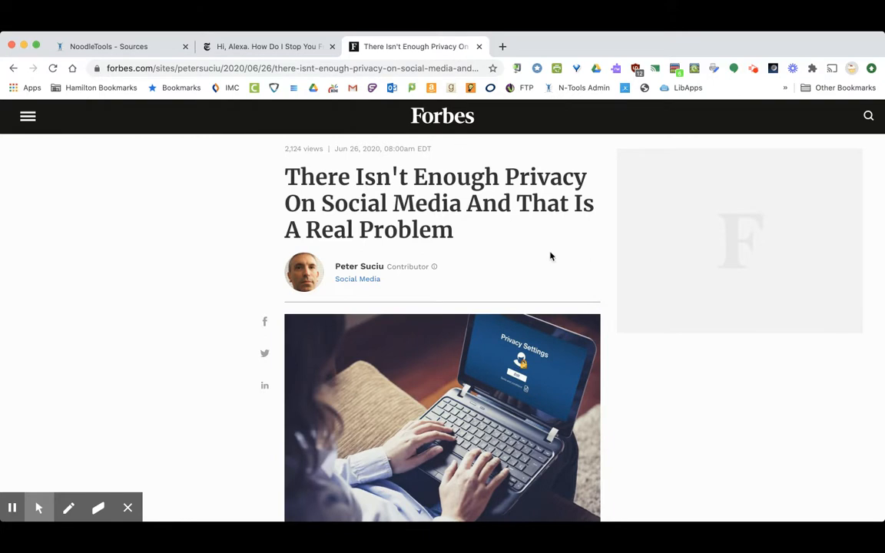
pyautogui.scroll(-10, 549, 254)
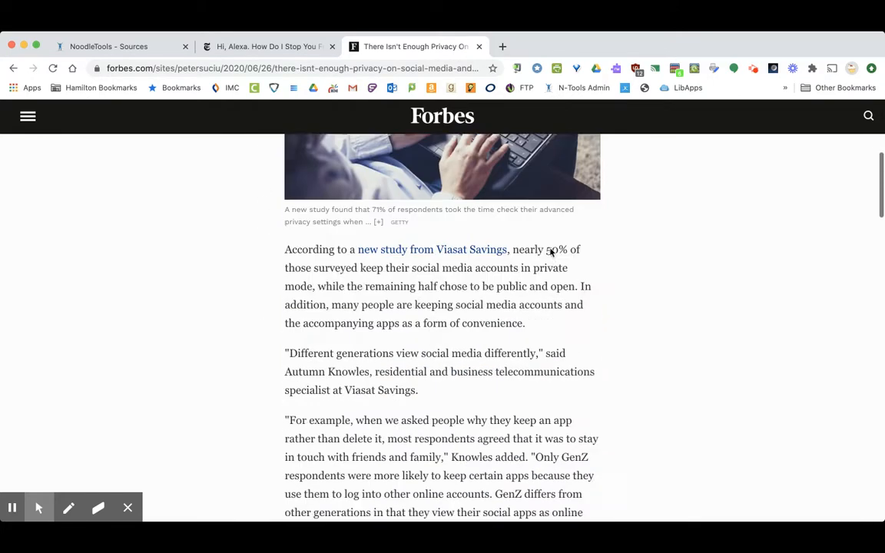
pyautogui.scroll(-20, 550, 254)
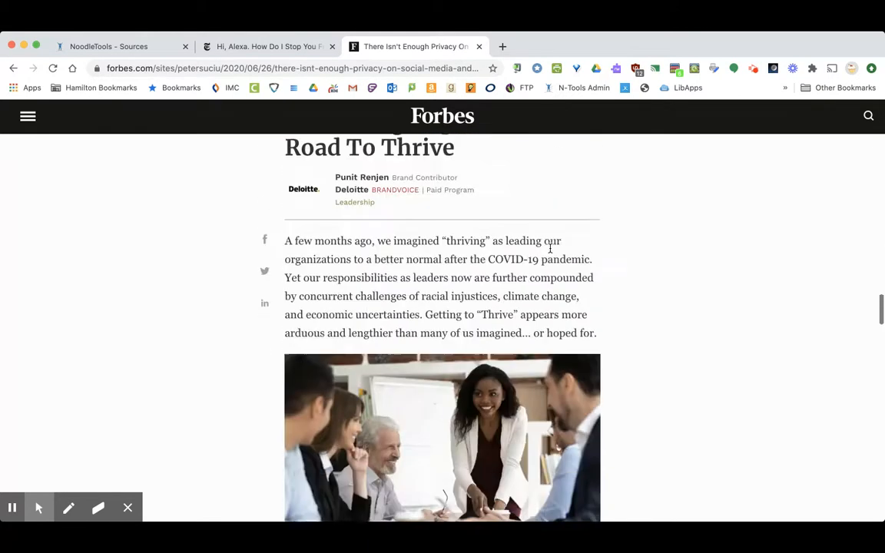
pyautogui.scroll(-10, 550, 248)
pyautogui.scroll(20, 550, 249)
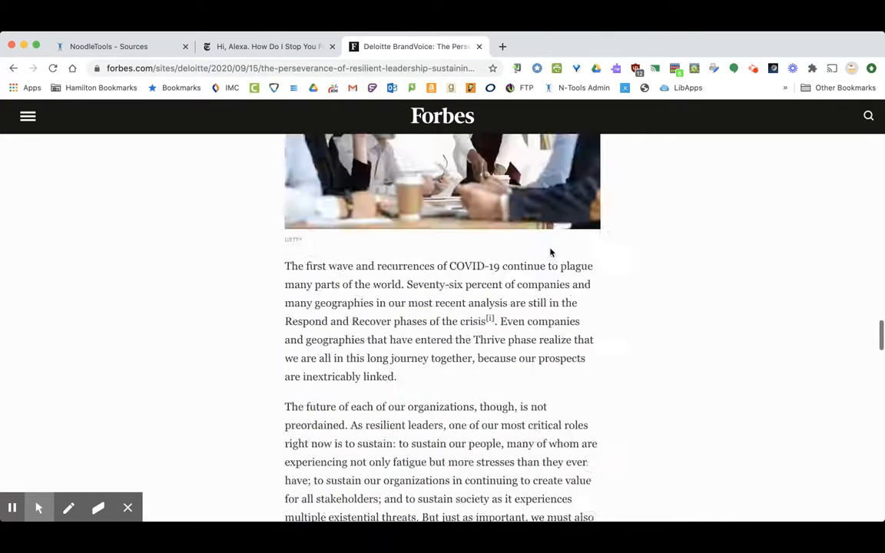
pyautogui.scroll(15, 550, 251)
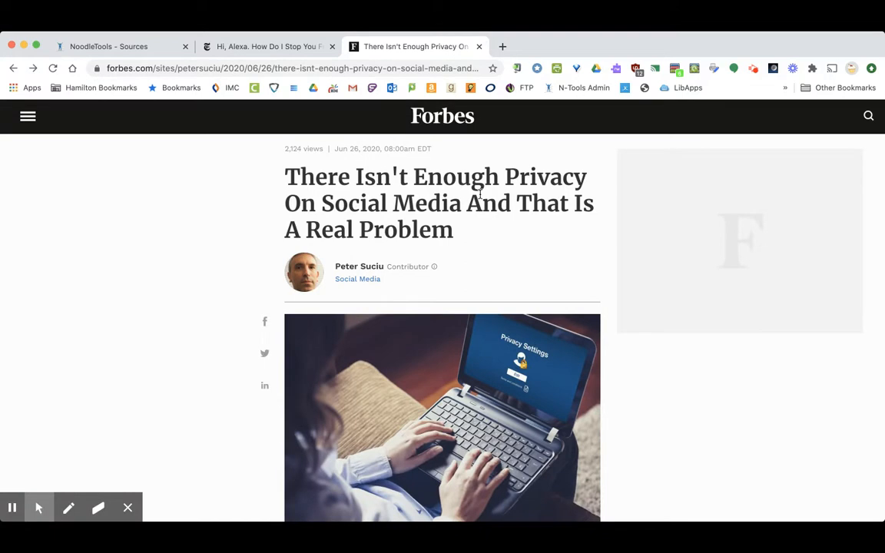
pyautogui.click(291, 70)
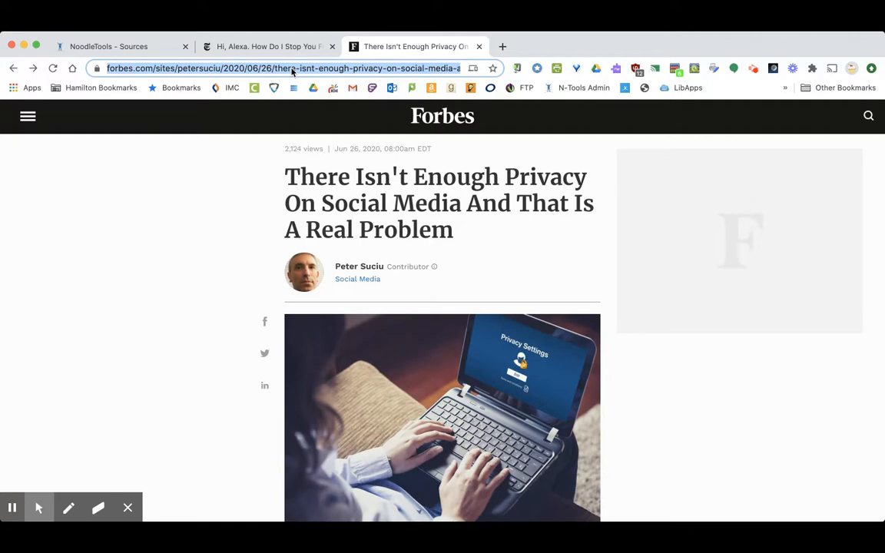
pyautogui.click(155, 47)
pyautogui.click(190, 268)
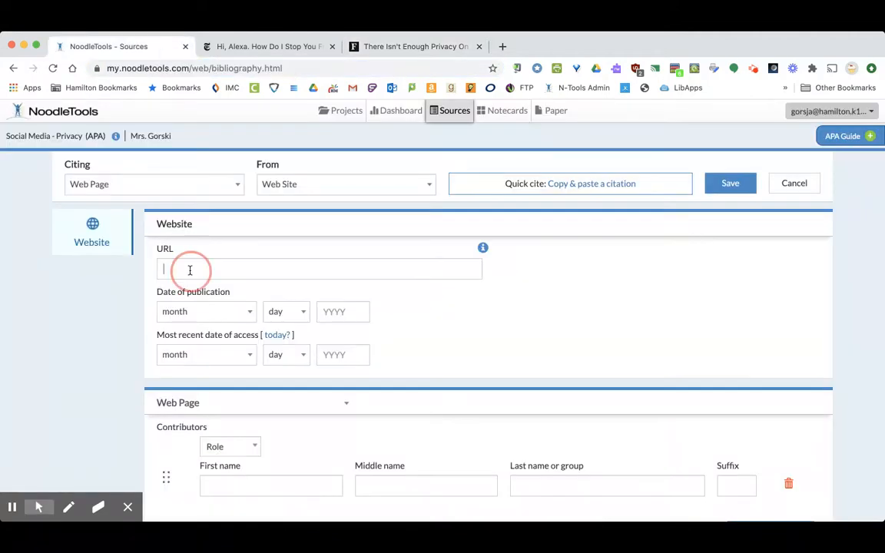
pyautogui.press('super+v')
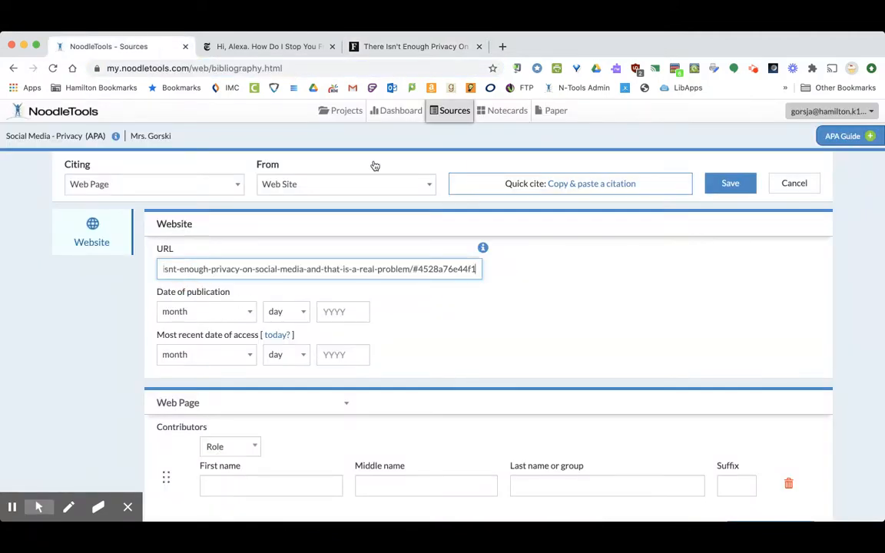
# Check the Forbes article's date and enter June 2020 as the date of publication and today, October 19, 2020, as the access date.
pyautogui.click(406, 48)
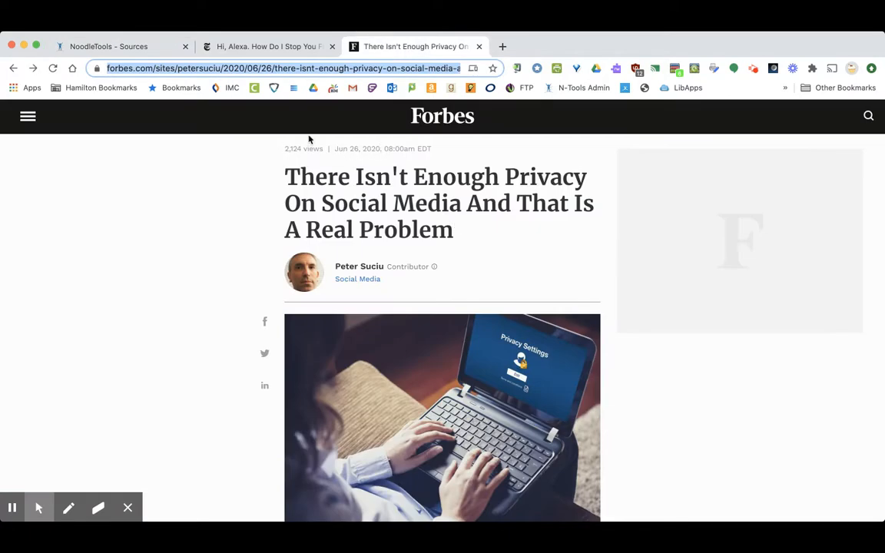
pyautogui.click(139, 47)
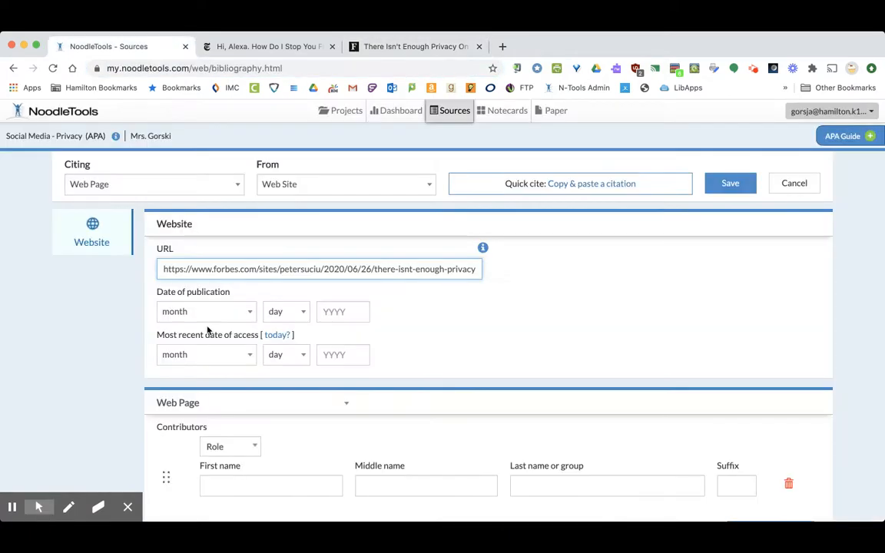
pyautogui.click(245, 313)
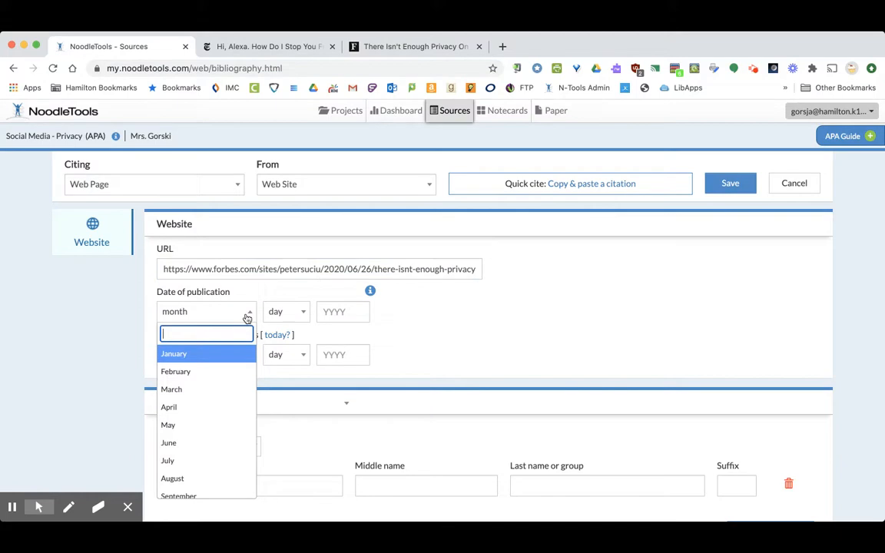
pyautogui.click(192, 439)
pyautogui.click(304, 314)
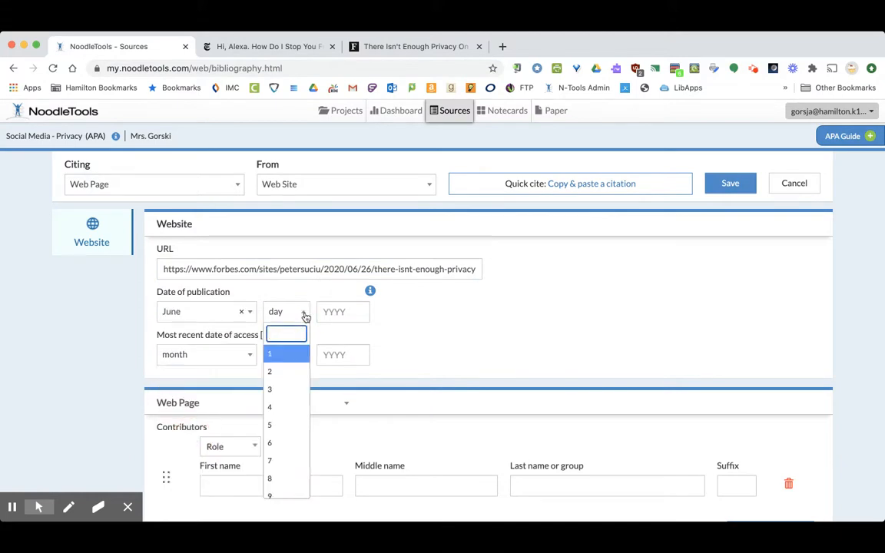
pyautogui.write('26')
pyautogui.click(349, 321)
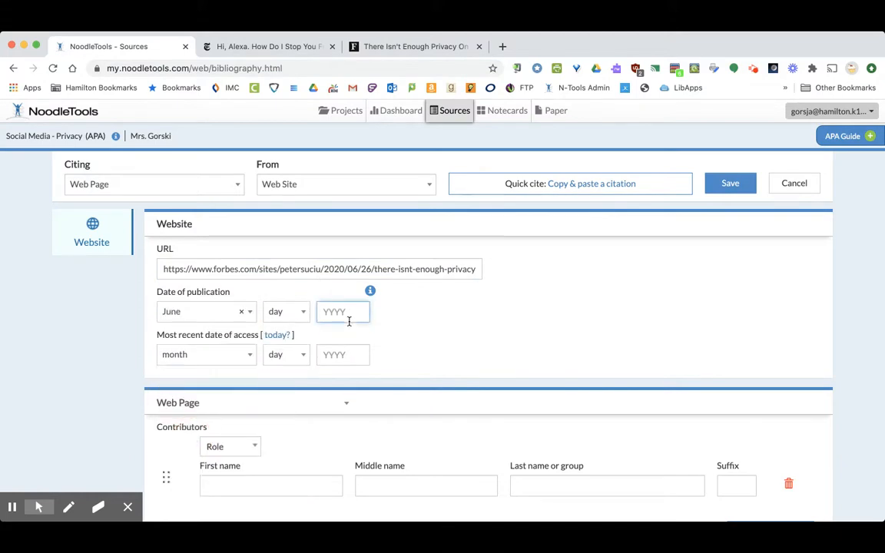
pyautogui.write('2020')
pyautogui.click(277, 336)
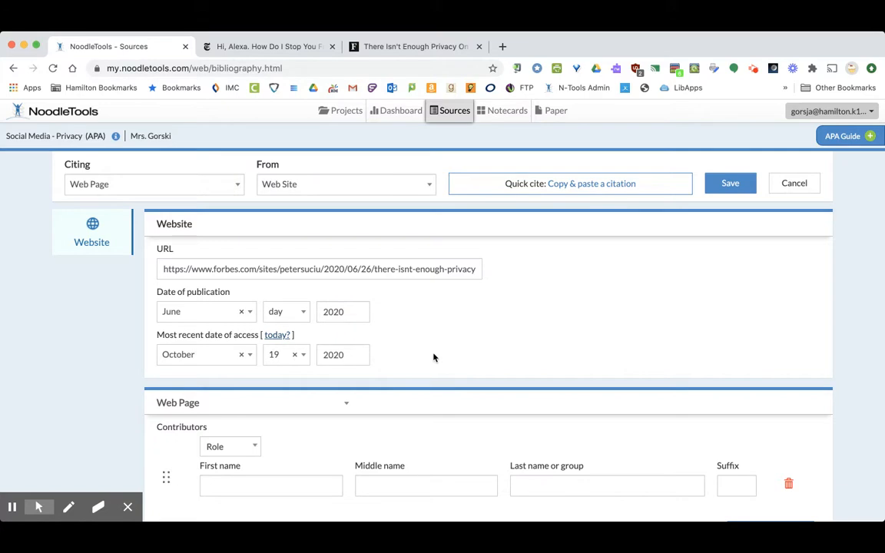
# Check the article's byline and enter the writer's first and last name as a contributor with the role Author.
pyautogui.scroll(-3, 433, 358)
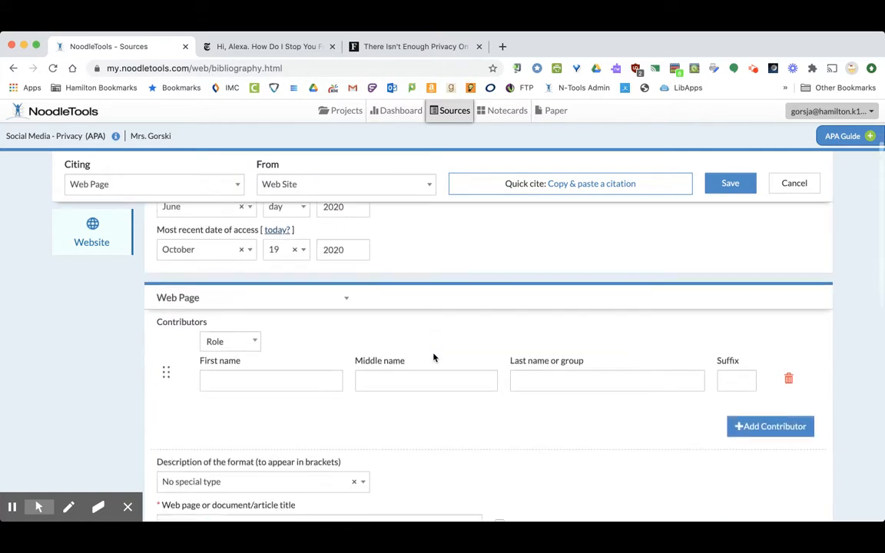
pyautogui.click(424, 48)
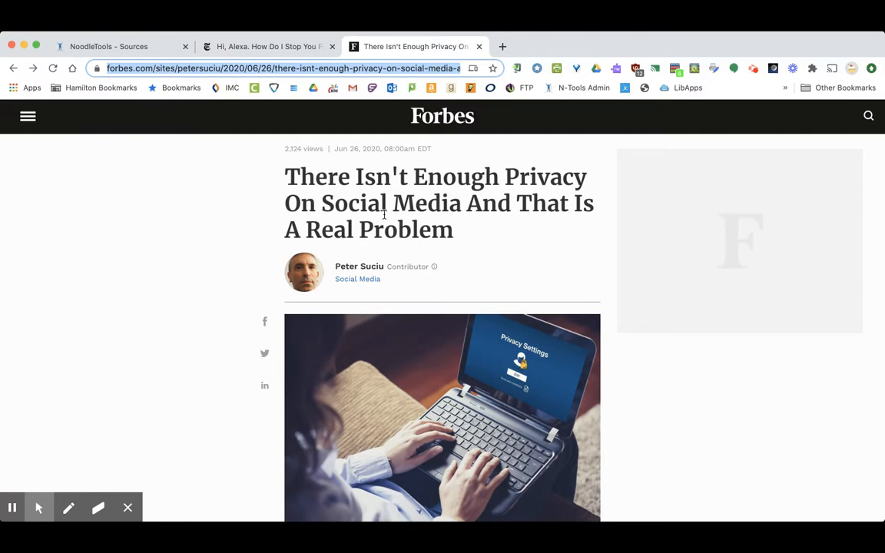
pyautogui.click(154, 49)
pyautogui.click(234, 362)
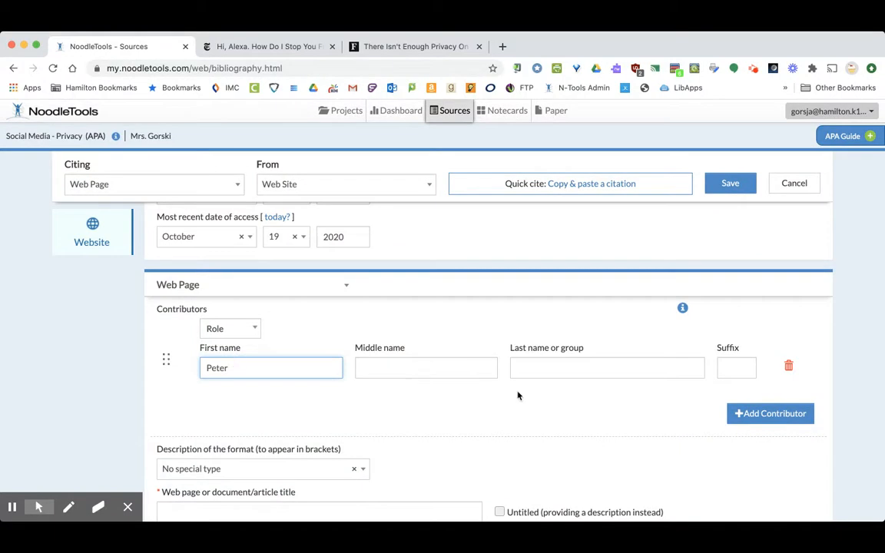
pyautogui.click(530, 368)
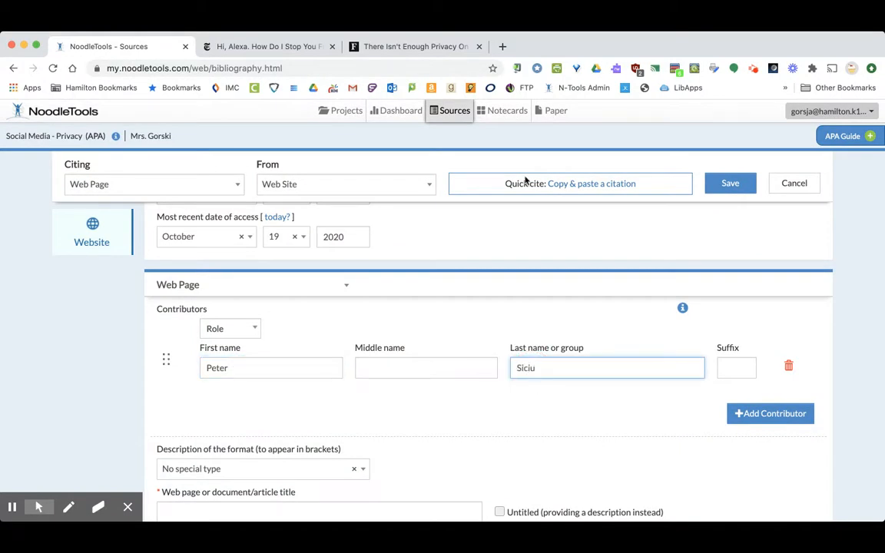
pyautogui.click(406, 47)
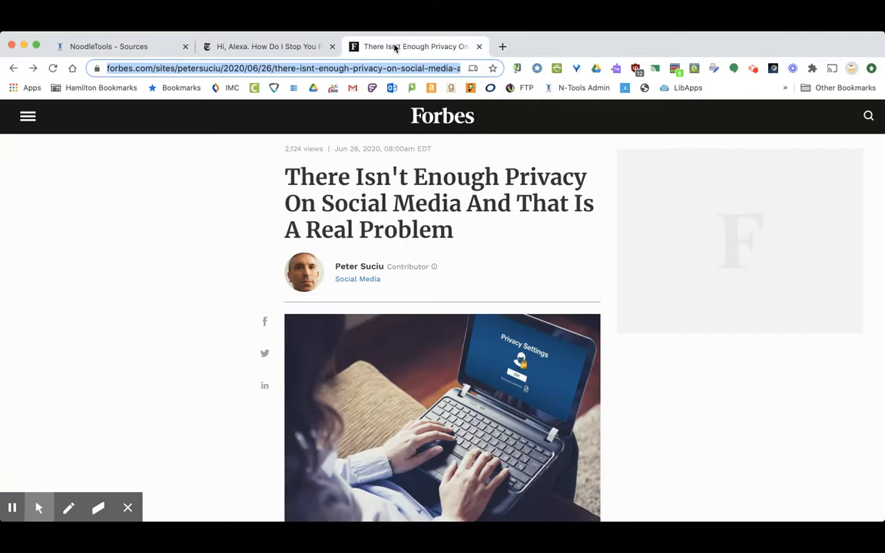
pyautogui.click(65, 48)
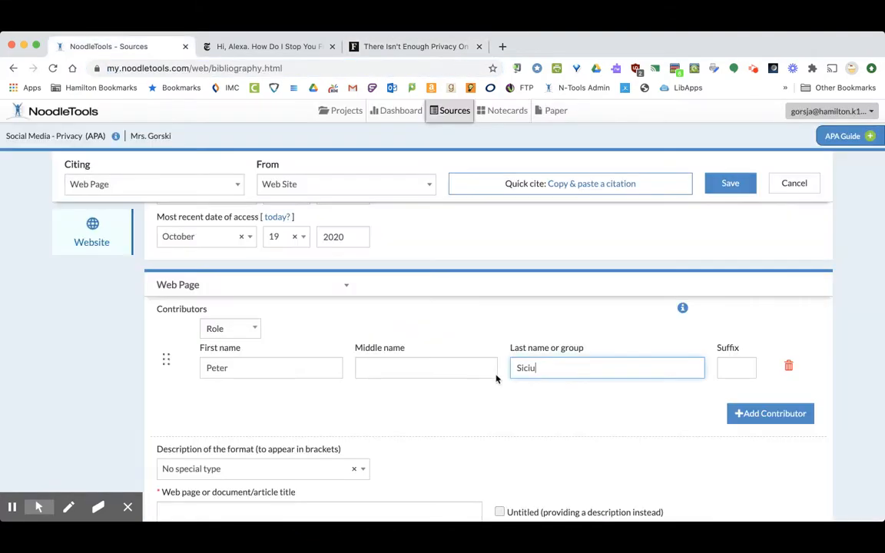
pyautogui.click(256, 332)
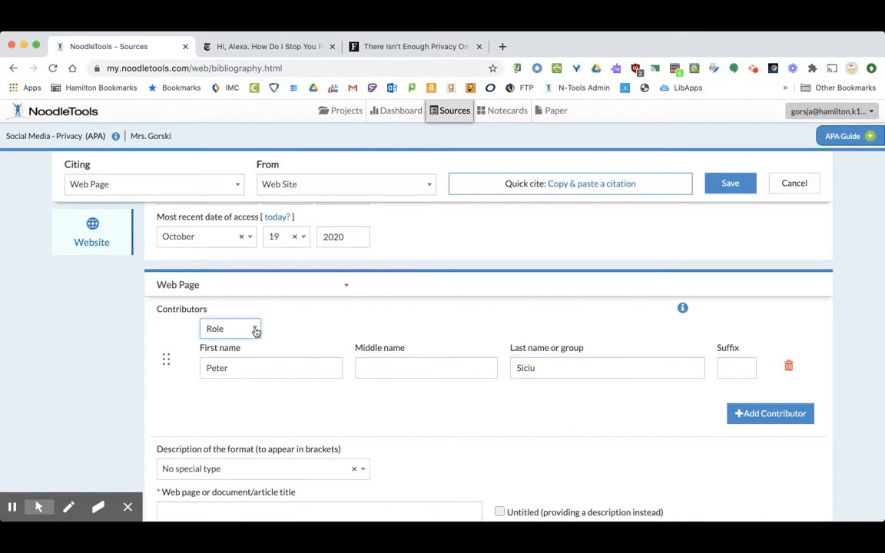
pyautogui.click(238, 347)
# Copy the headline "There Isn't Enough Privacy On Social Media And That Is A Real Problem" from the Forbes page into the article title.
pyautogui.scroll(-3, 319, 374)
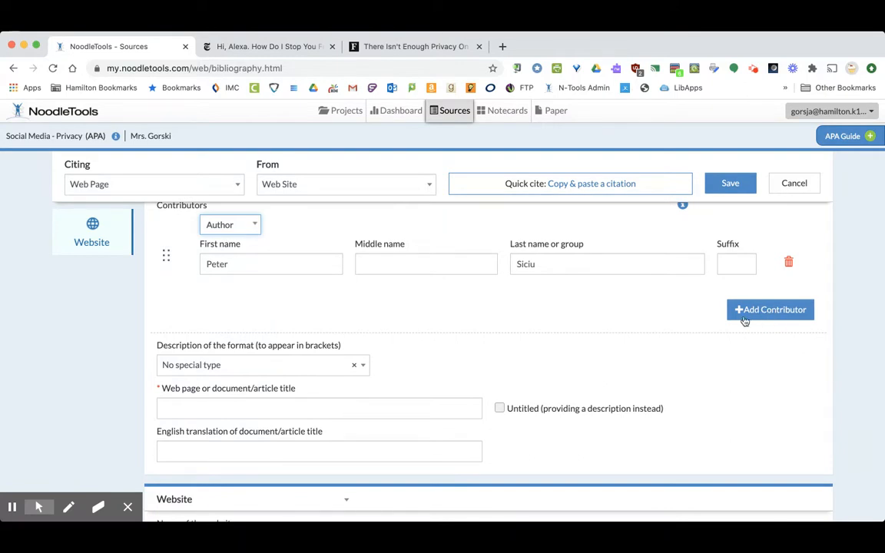
pyautogui.scroll(-2, 391, 351)
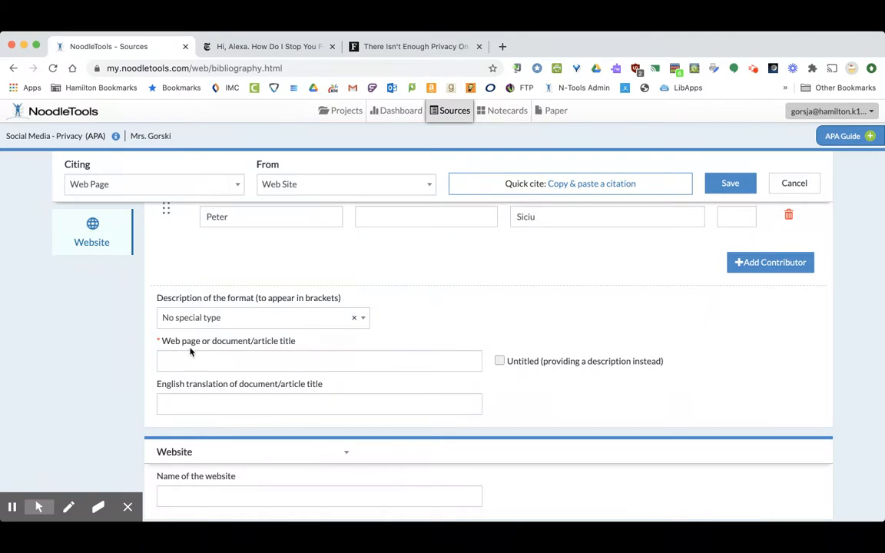
pyautogui.click(397, 46)
pyautogui.moveTo(274, 176); pyautogui.dragTo(450, 221)
pyautogui.hotkey('ctrl', 'c')
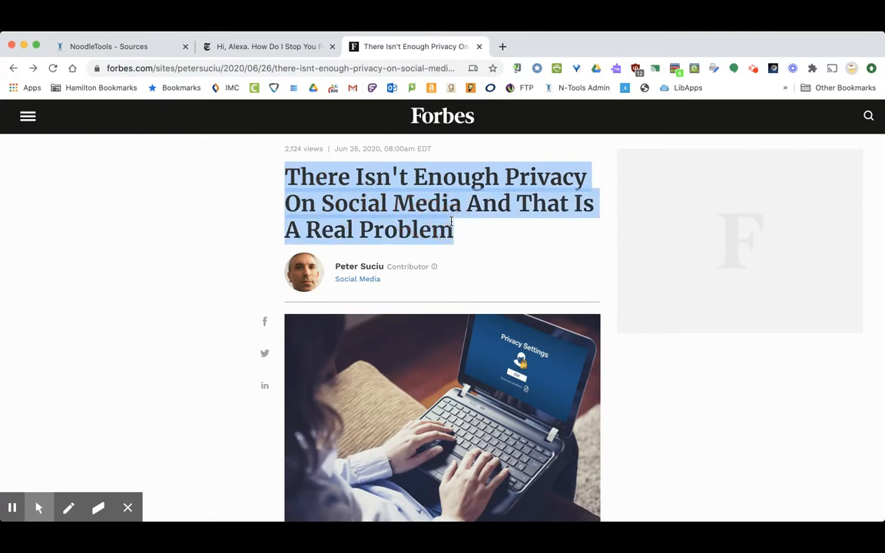
pyautogui.click(142, 47)
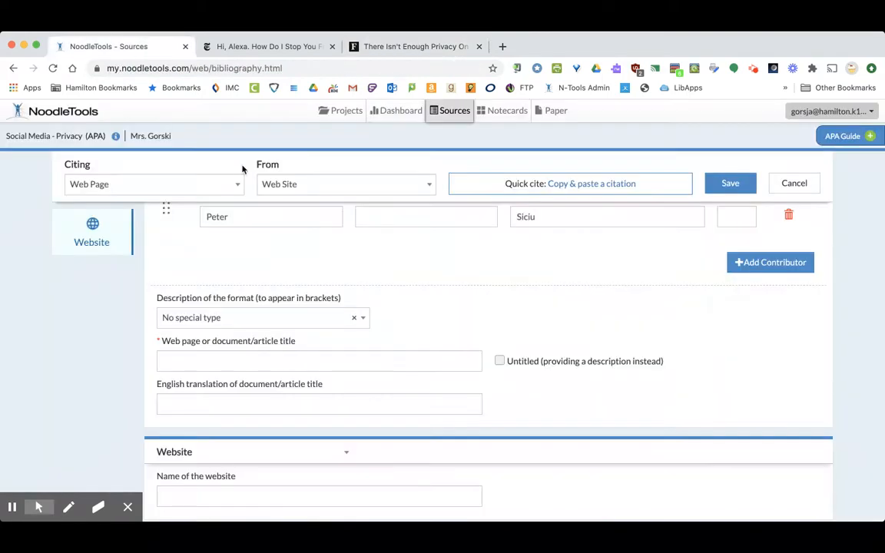
pyautogui.click(227, 358)
pyautogui.hotkey('ctrl', 'v')
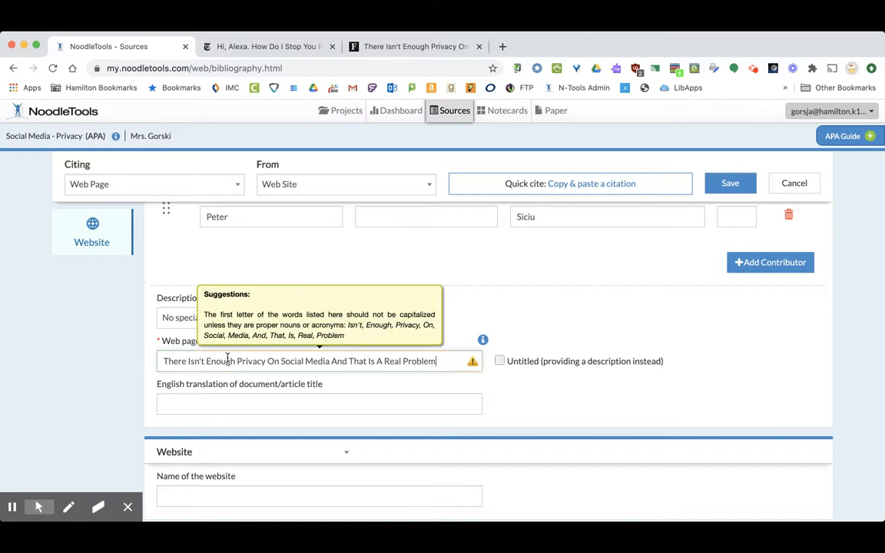
# Check the publisher on the article page and enter Forbes.com as the name of the website.
pyautogui.scroll(-2, 550, 370)
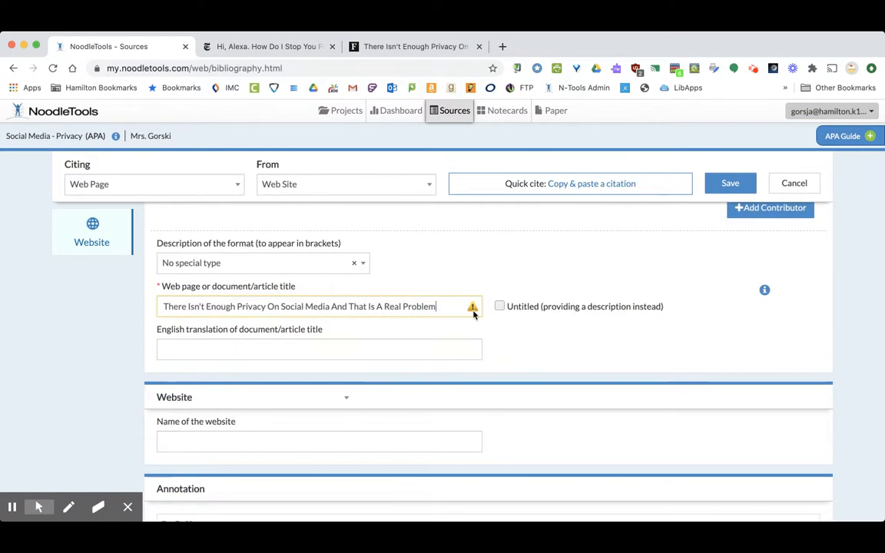
pyautogui.scroll(-5, 536, 333)
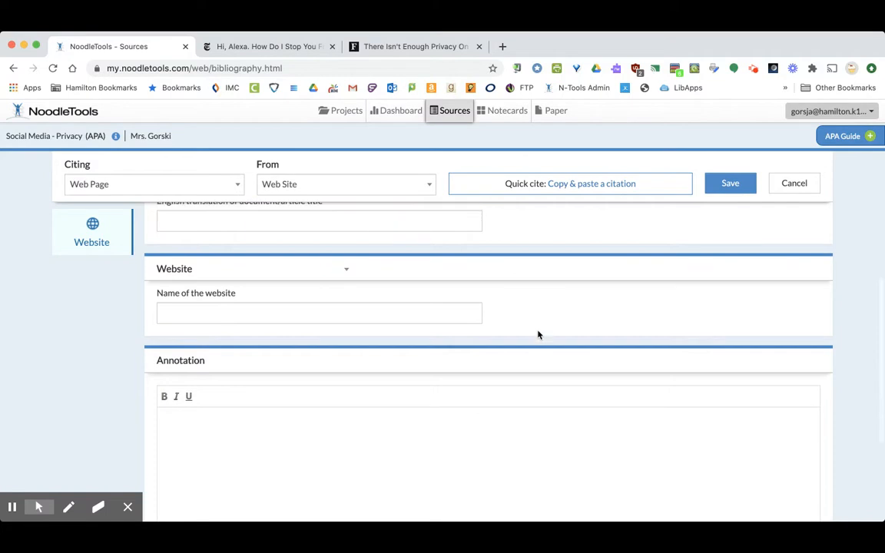
pyautogui.click(237, 303)
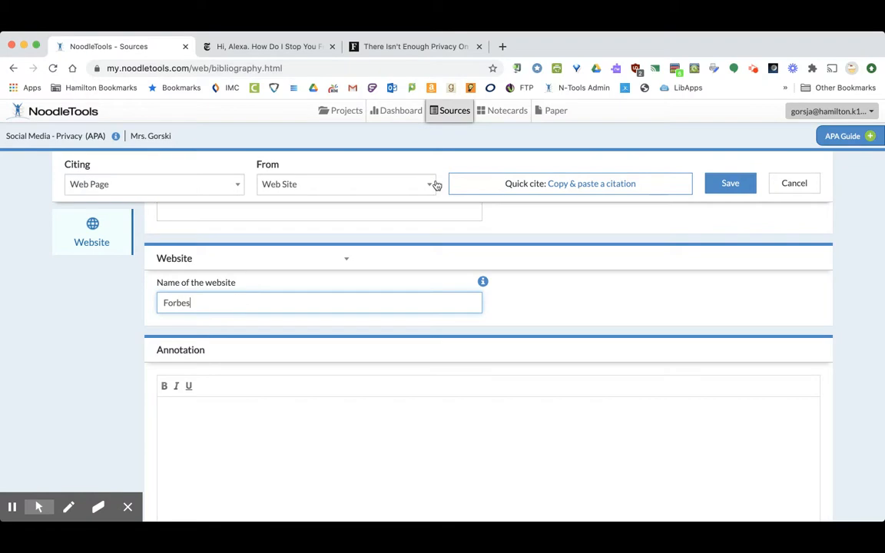
pyautogui.click(419, 47)
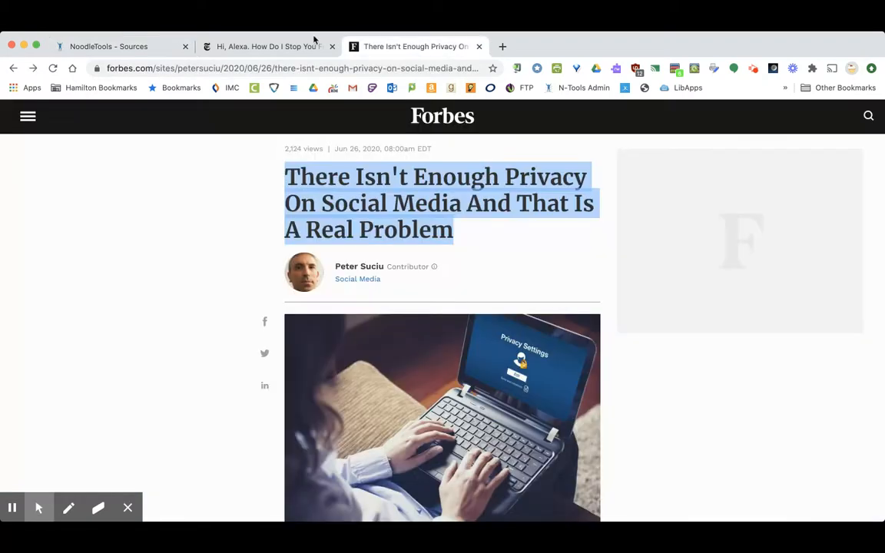
pyautogui.click(160, 45)
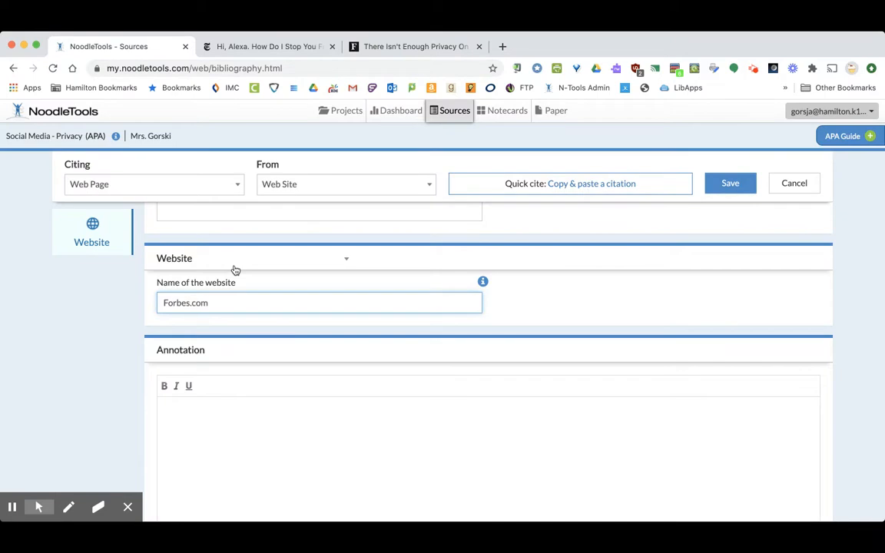
# Review the completed form, leaving the annotation empty, and save the Forbes citation.
pyautogui.scroll(-3, 385, 366)
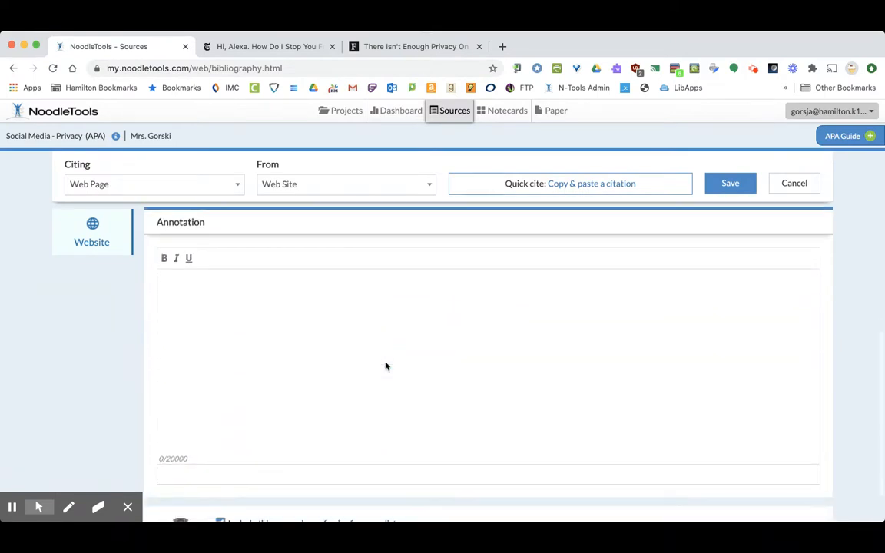
pyautogui.scroll(5, 385, 366)
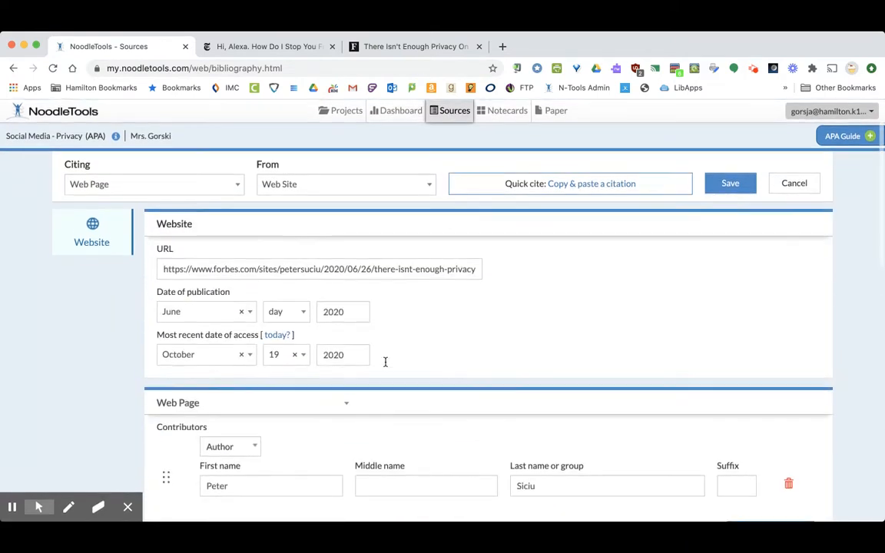
pyautogui.click(729, 184)
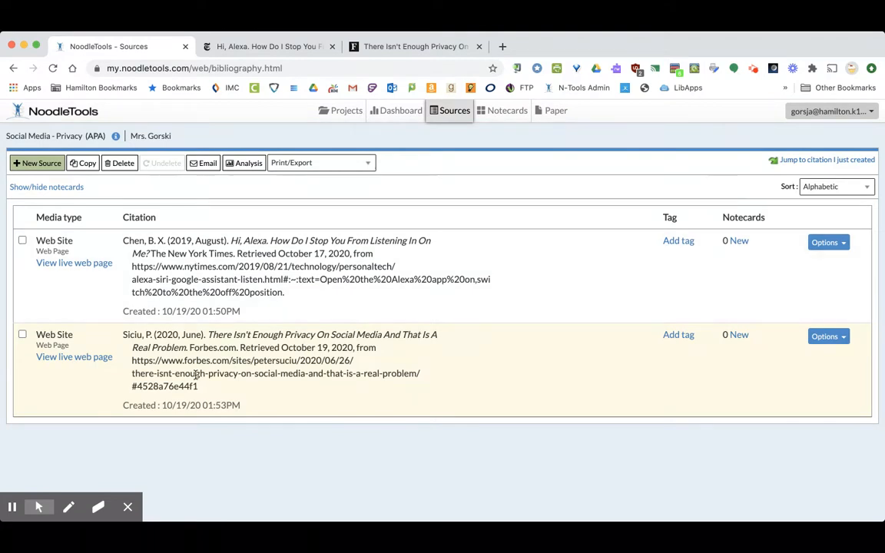
# Start a print or export of the project's source list.
pyautogui.click(315, 166)
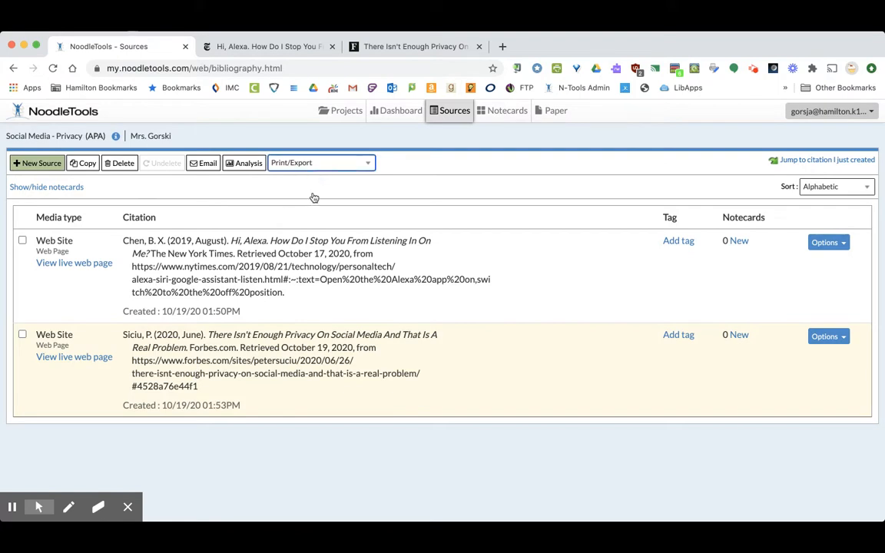
pyautogui.click(315, 198)
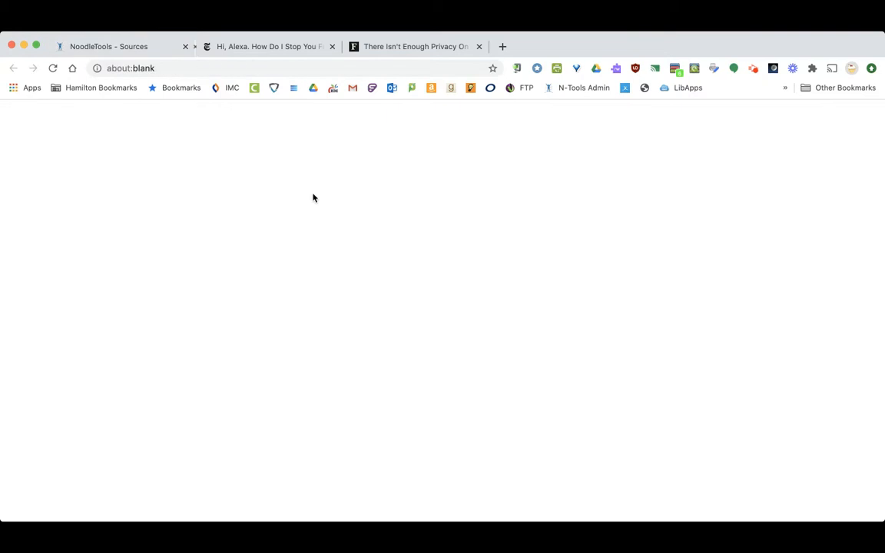